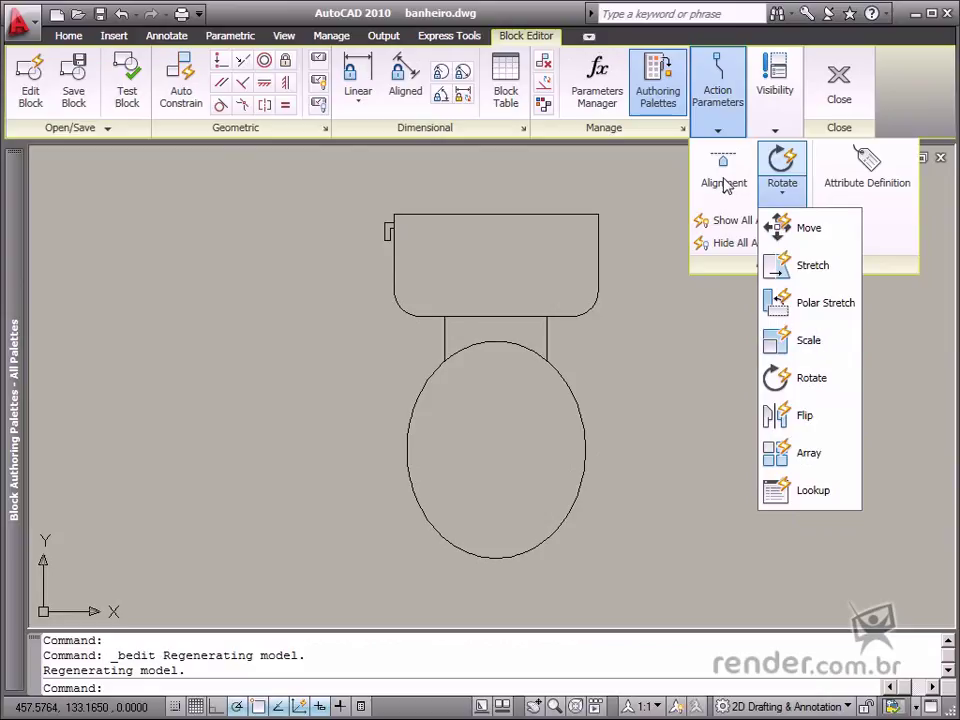
Add an alignment parameter based at the tank's top-edge midpoint, aligned toward the edge's right endpoint
left_click(735, 185)
left_click(737, 180)
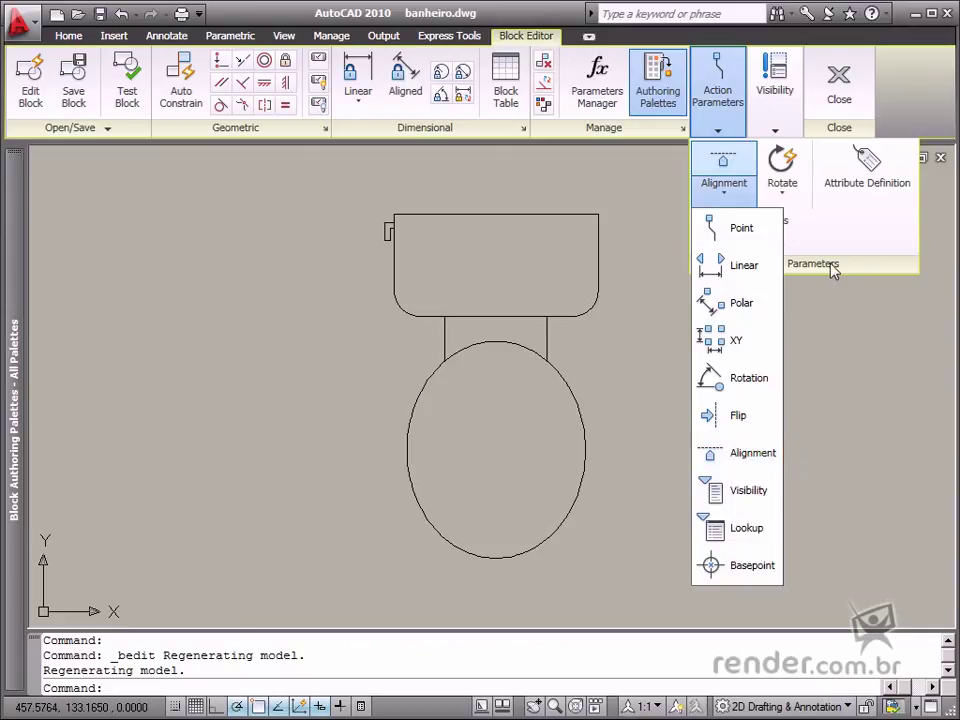
left_click(822, 295)
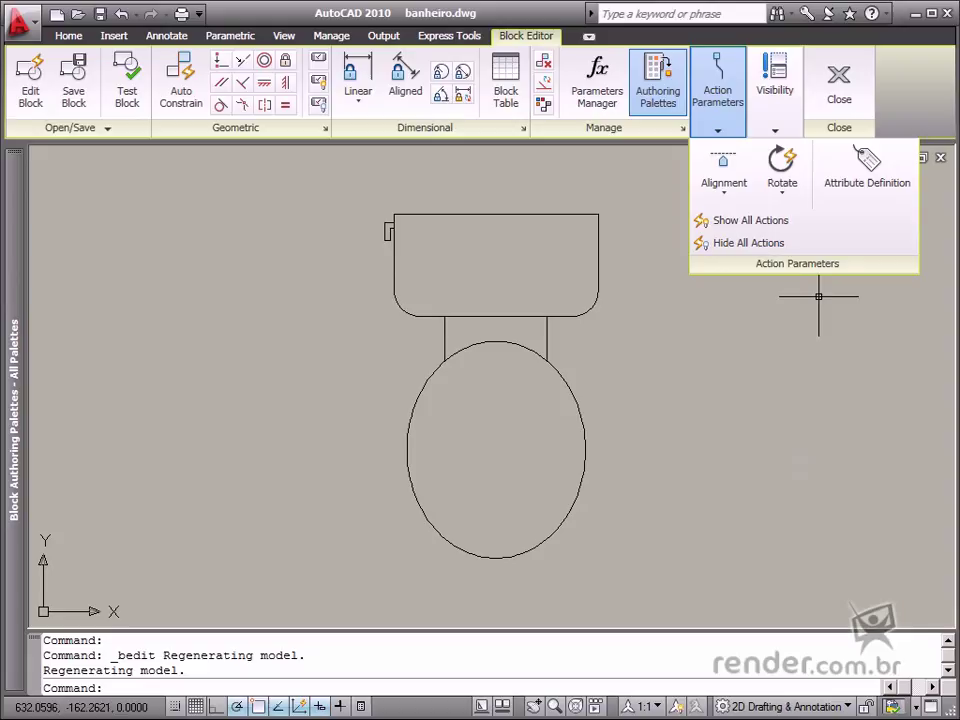
left_click(718, 131)
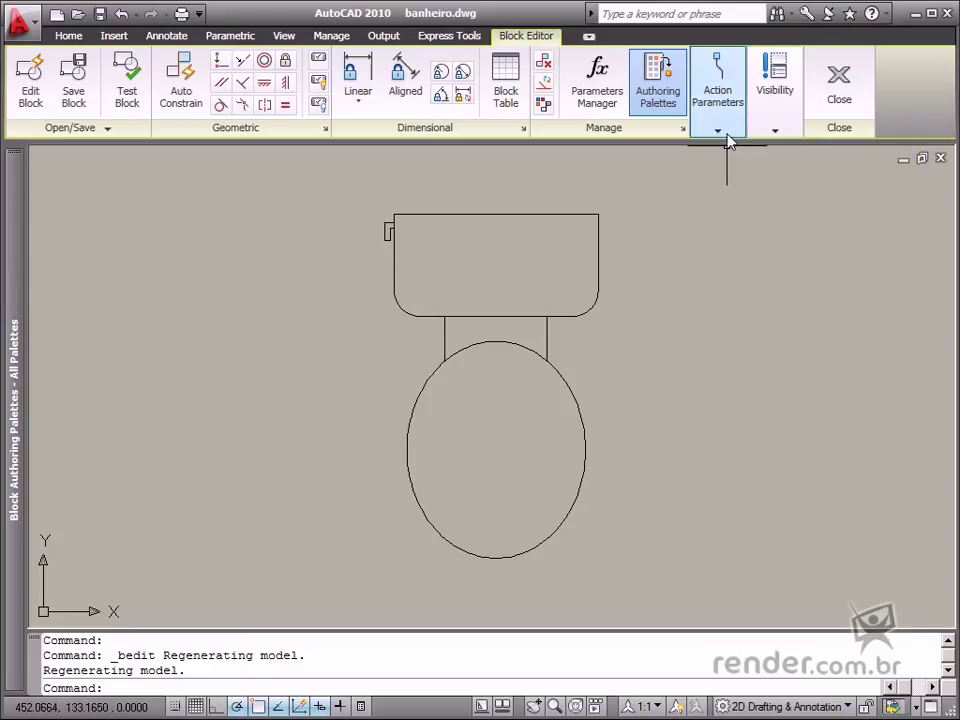
left_click(719, 131)
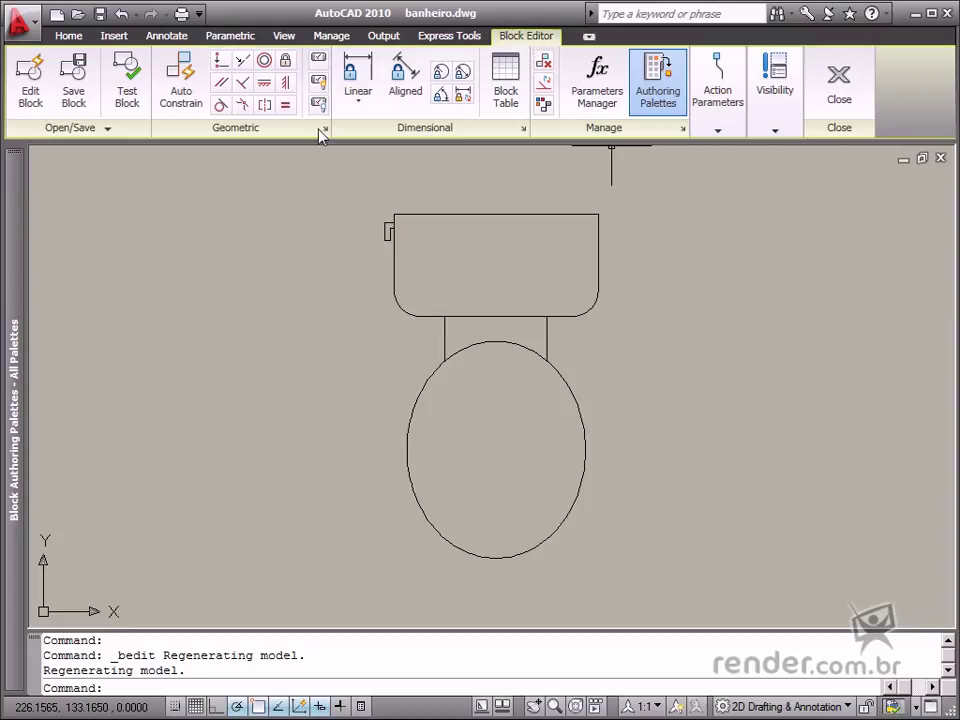
mouse_move(16, 270)
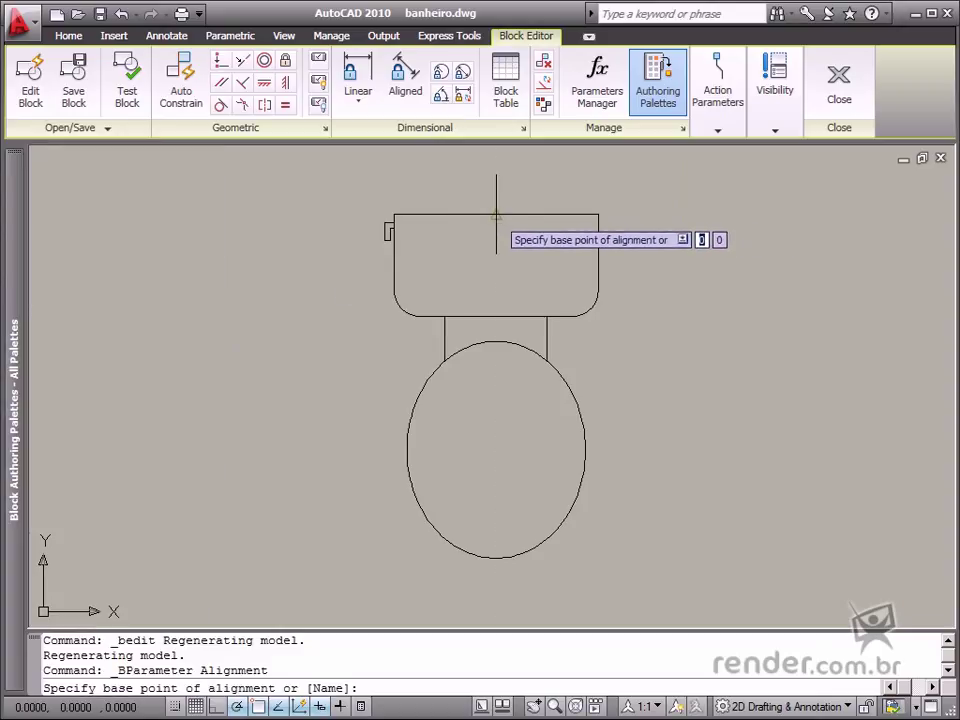
left_click(496, 214)
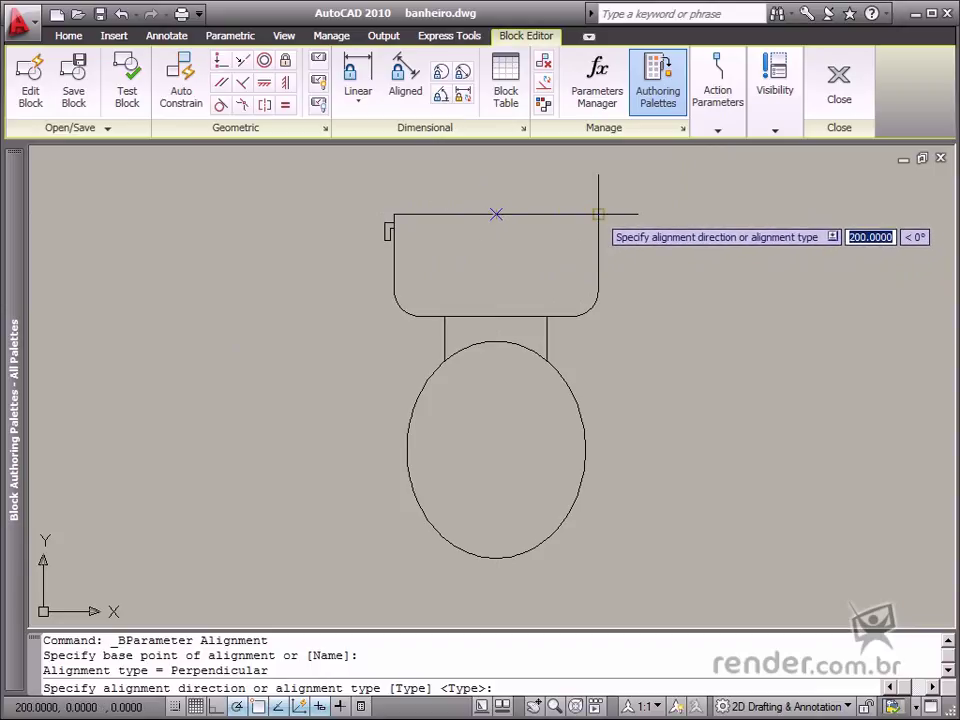
left_click(598, 214)
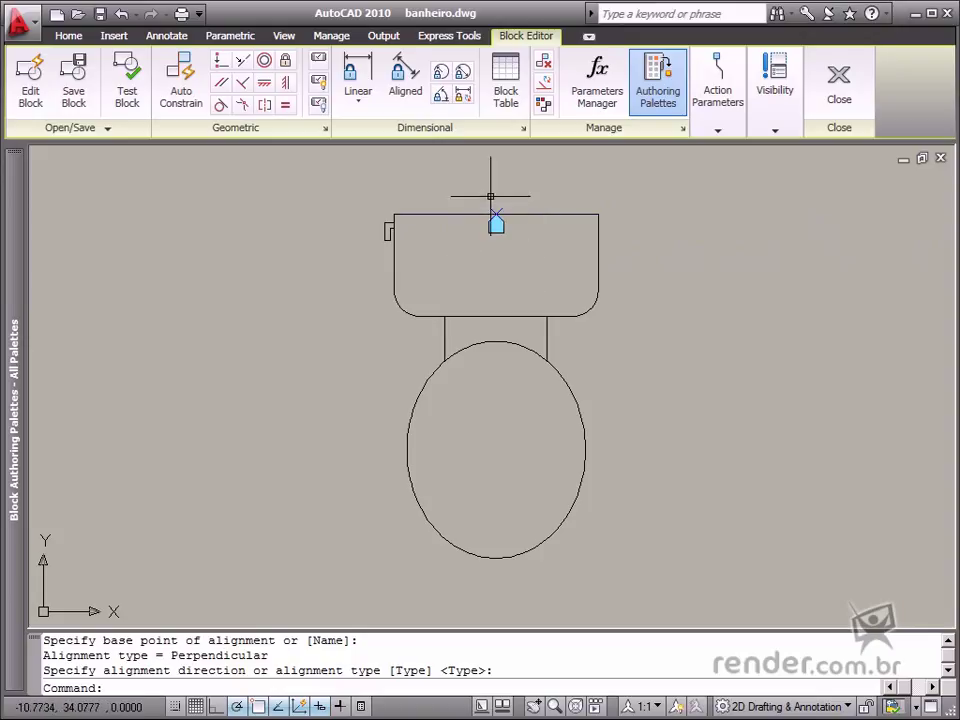
In the Test Block Window, sketch a multi-segment wall line
left_click(122, 104)
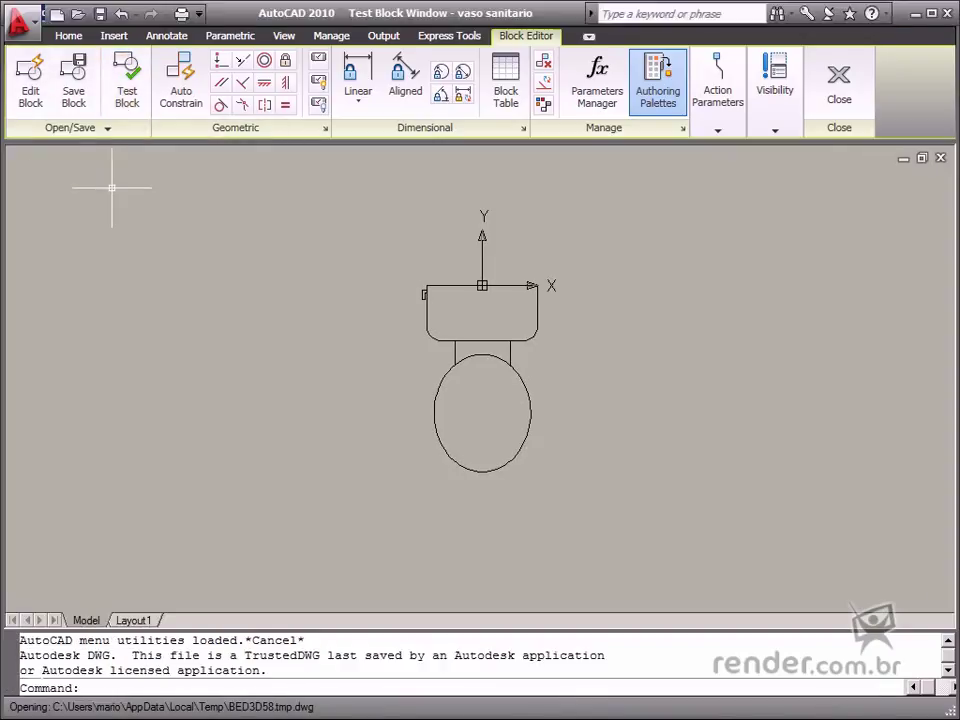
left_click(30, 78)
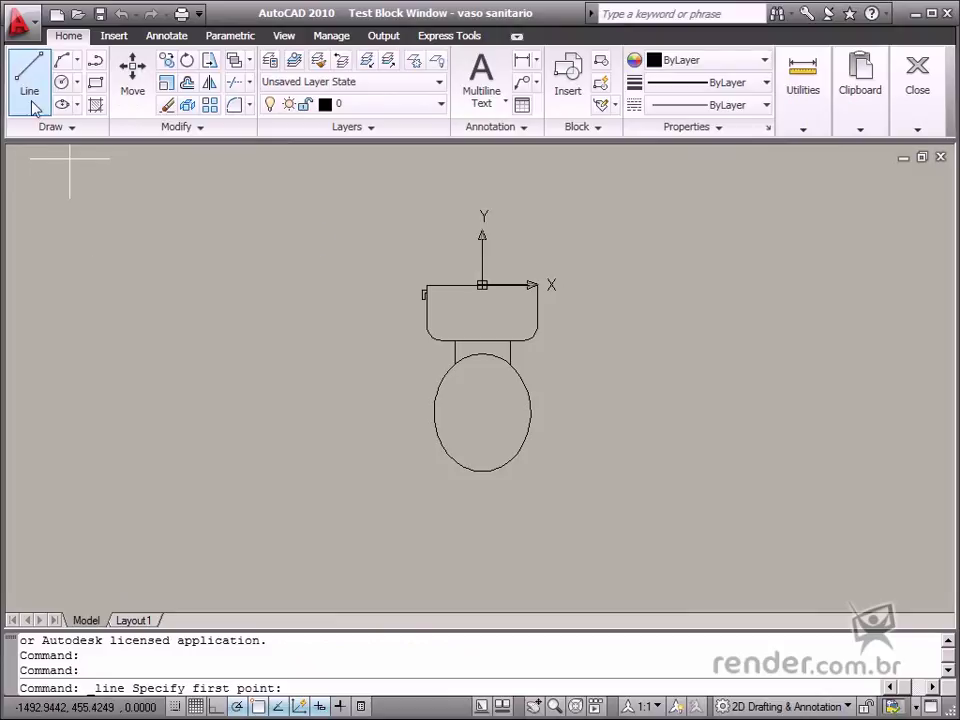
left_click(104, 322)
left_click(246, 220)
left_click(689, 240)
left_click(773, 376)
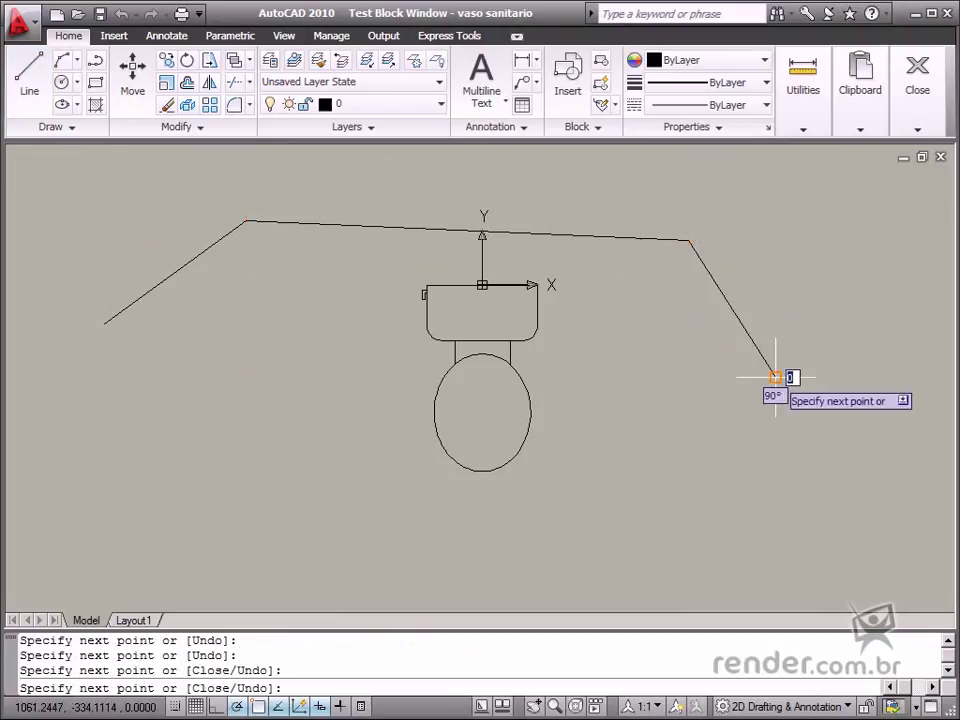
key("Escape")
Drag the toilet's alignment grip onto the wall line, then close the test window
left_click(533, 318)
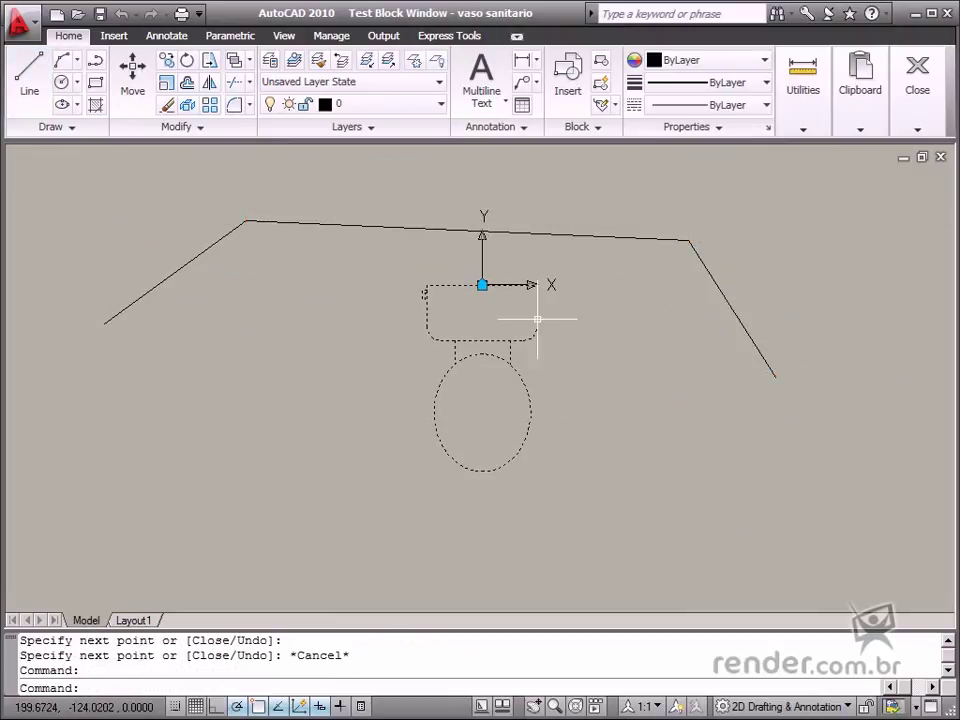
left_click(482, 286)
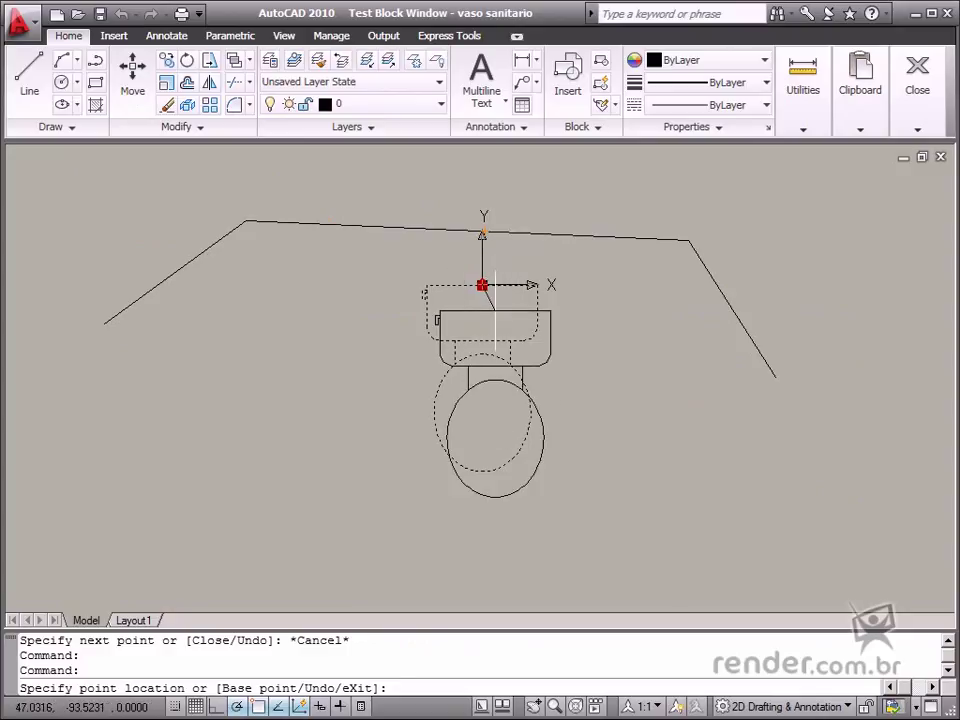
left_click(495, 310)
left_click(909, 100)
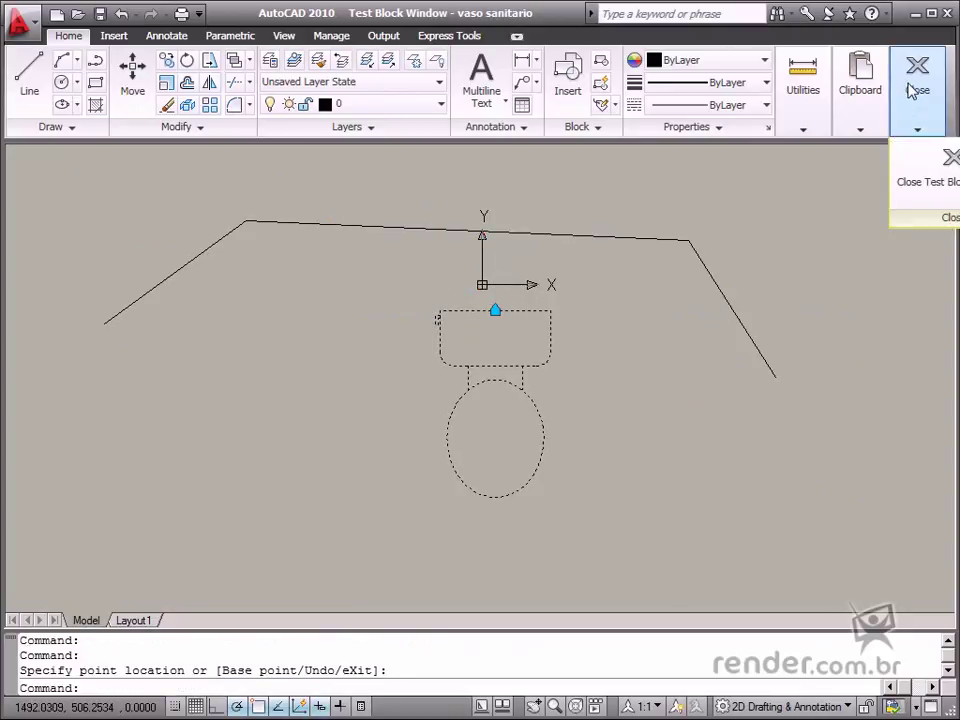
left_click(846, 173)
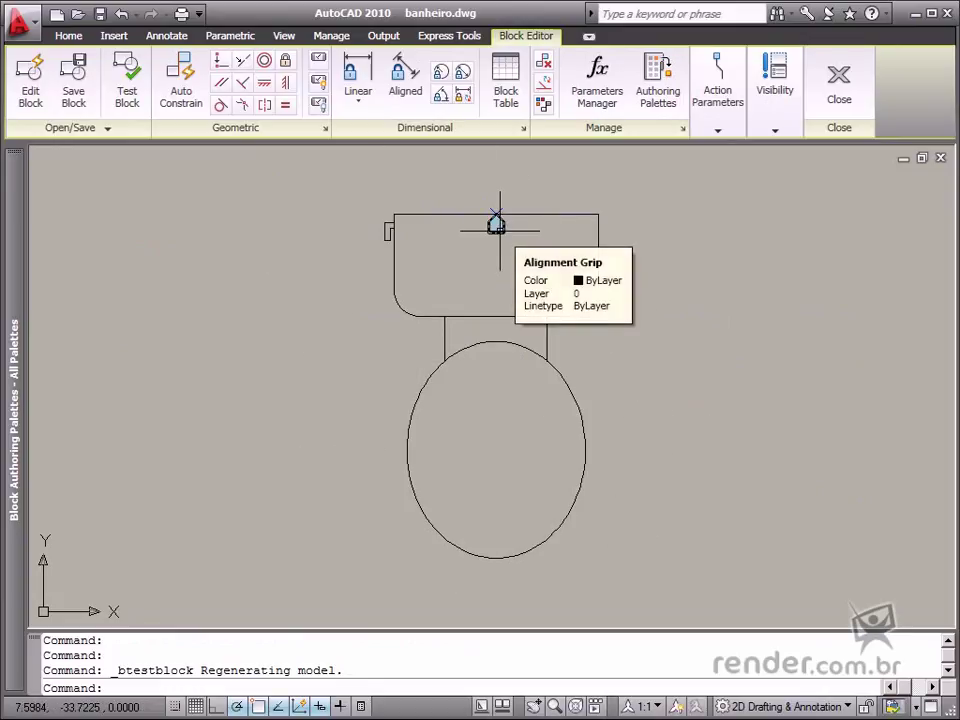
Select the alignment parameter's grip and delete the parameter
left_click(497, 226)
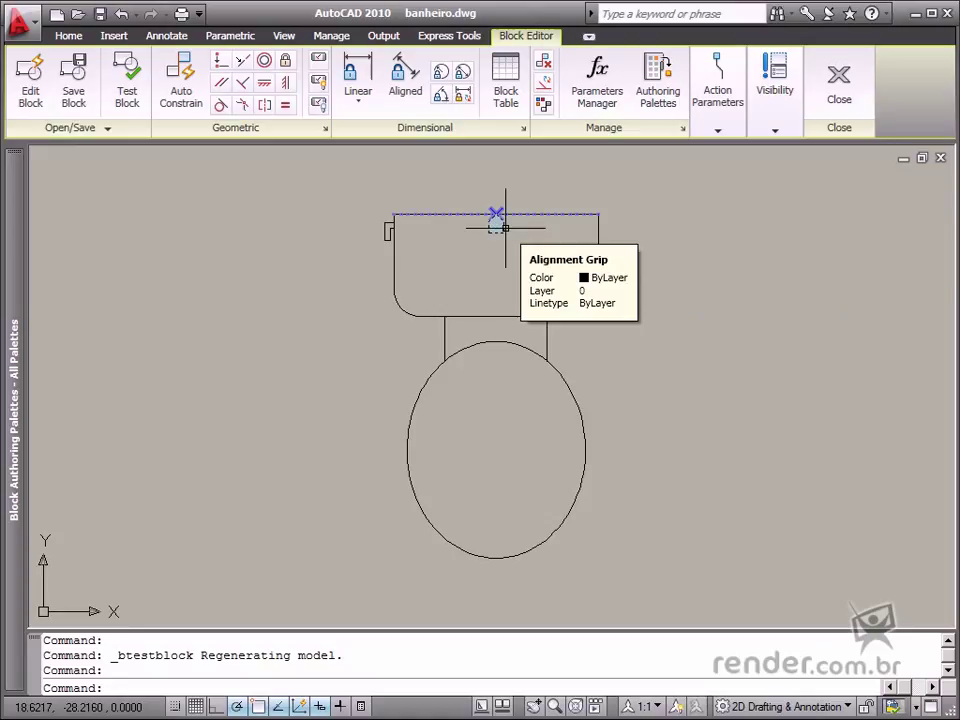
key("Delete")
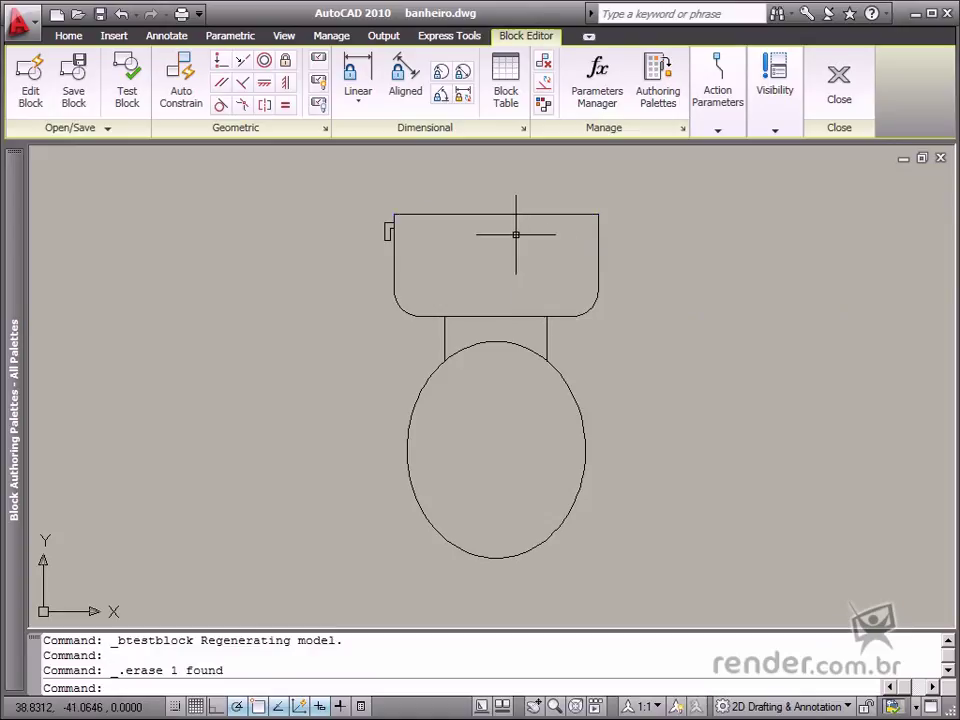
left_click(717, 132)
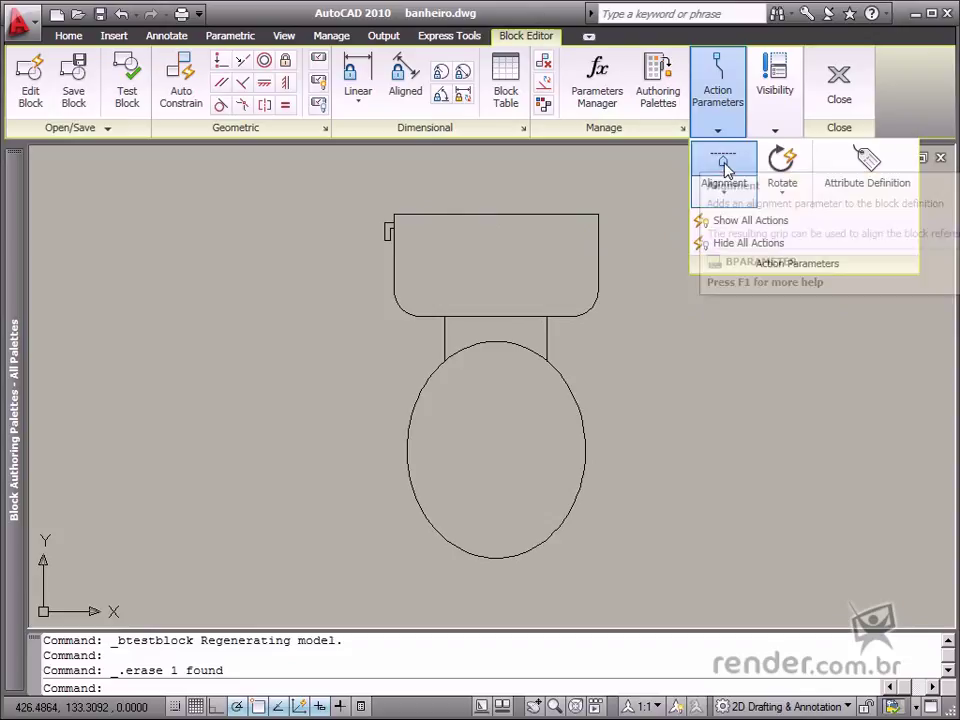
Add a Tangent-type alignment parameter at the tank's top-edge midpoint, aligned along the top edge
left_click(723, 166)
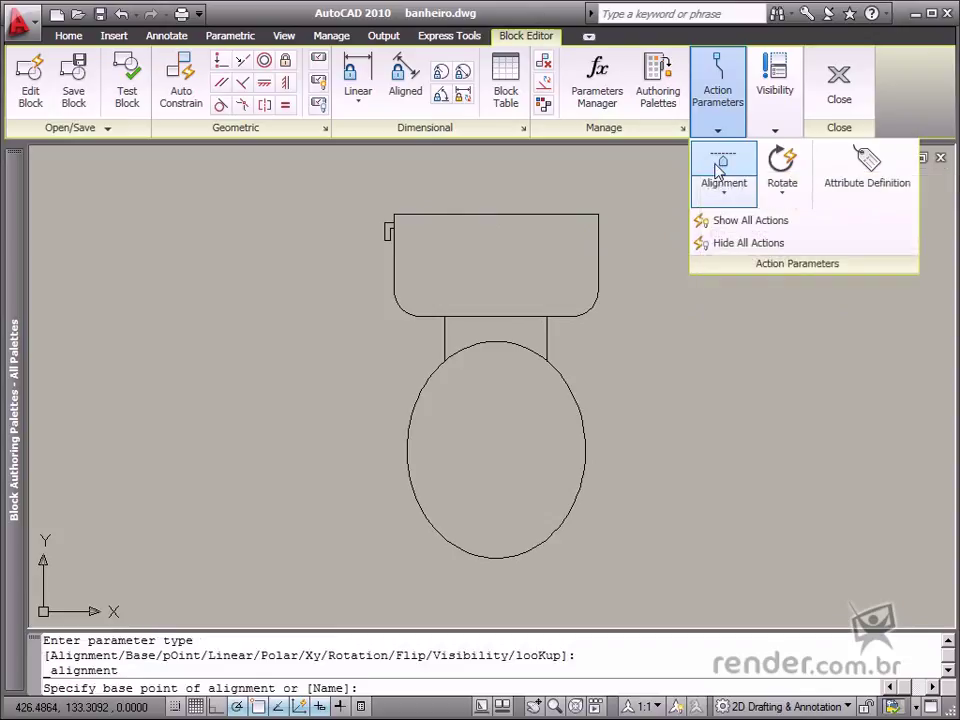
left_click(494, 213)
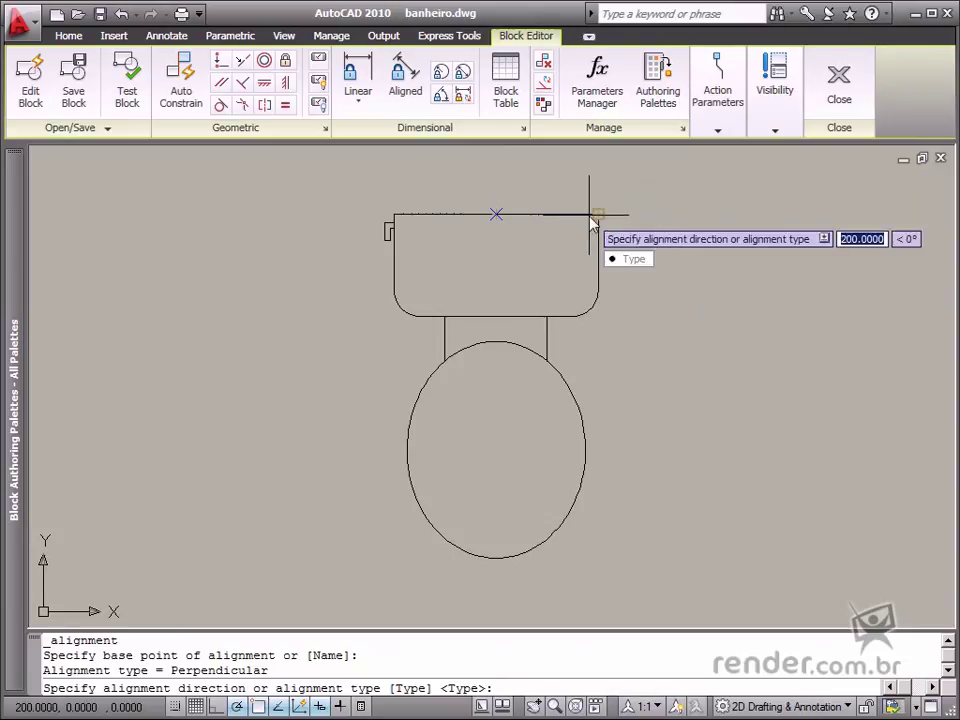
left_click(634, 260)
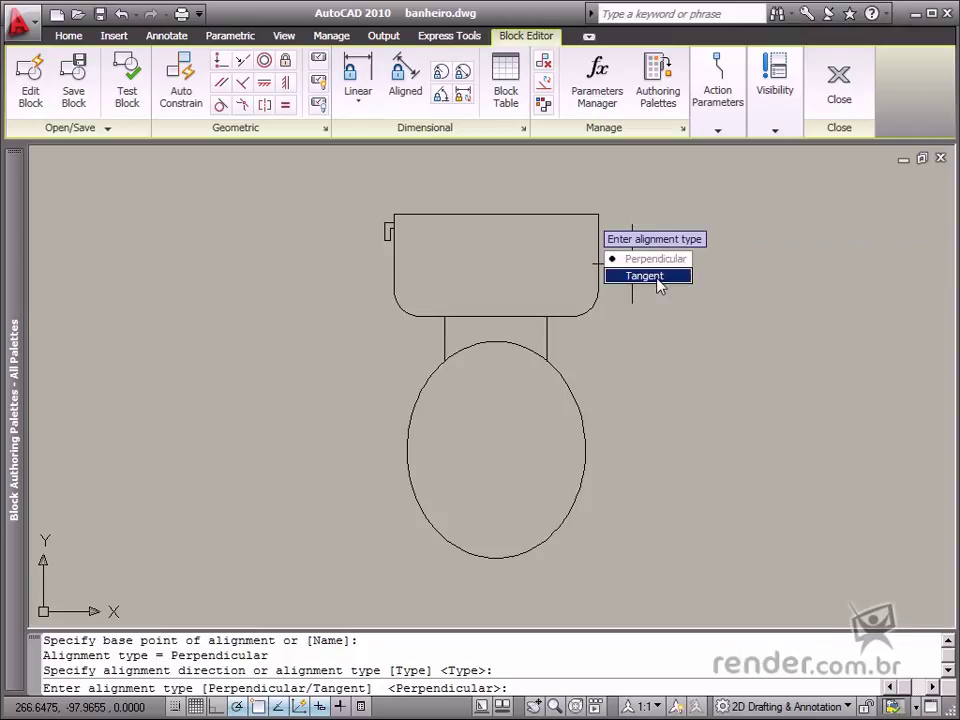
left_click(658, 285)
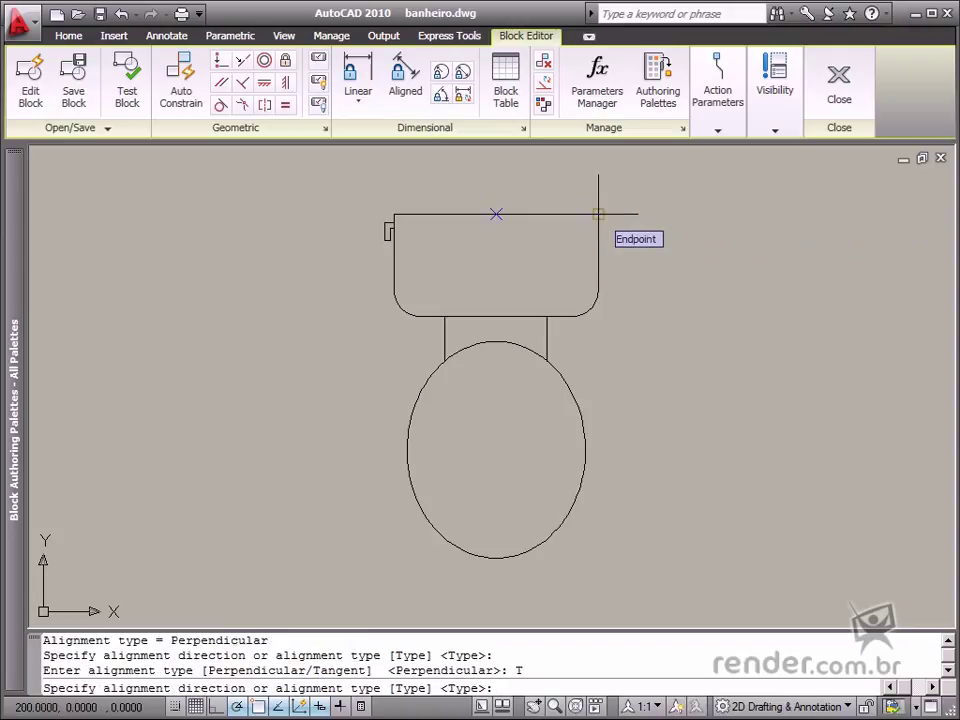
left_click(598, 214)
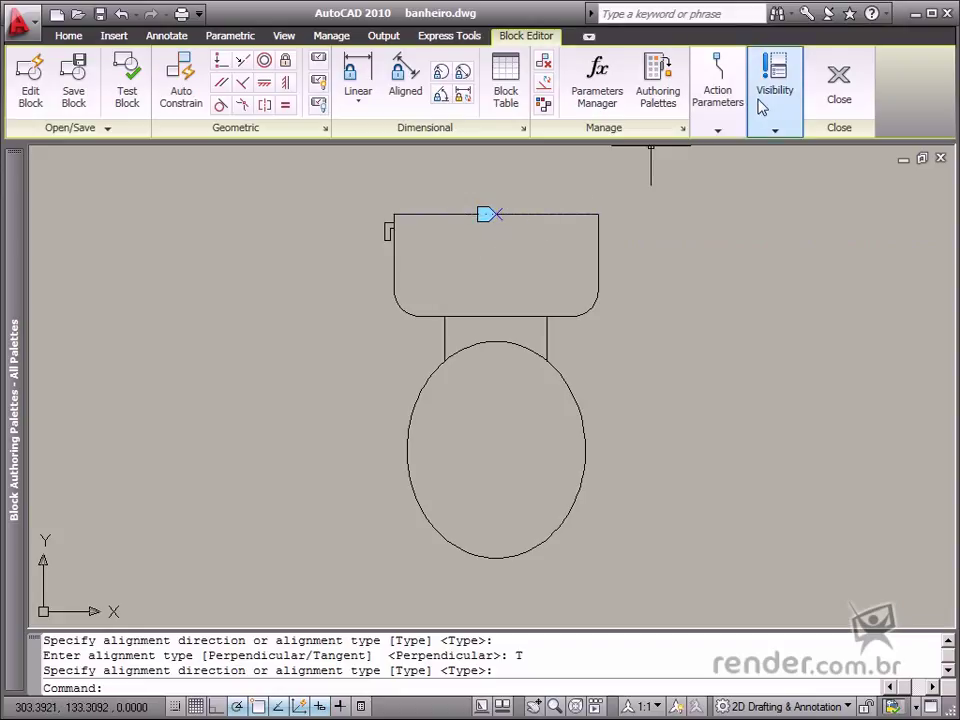
In a new test window, draw an angled line and a long straight wall line
left_click(127, 88)
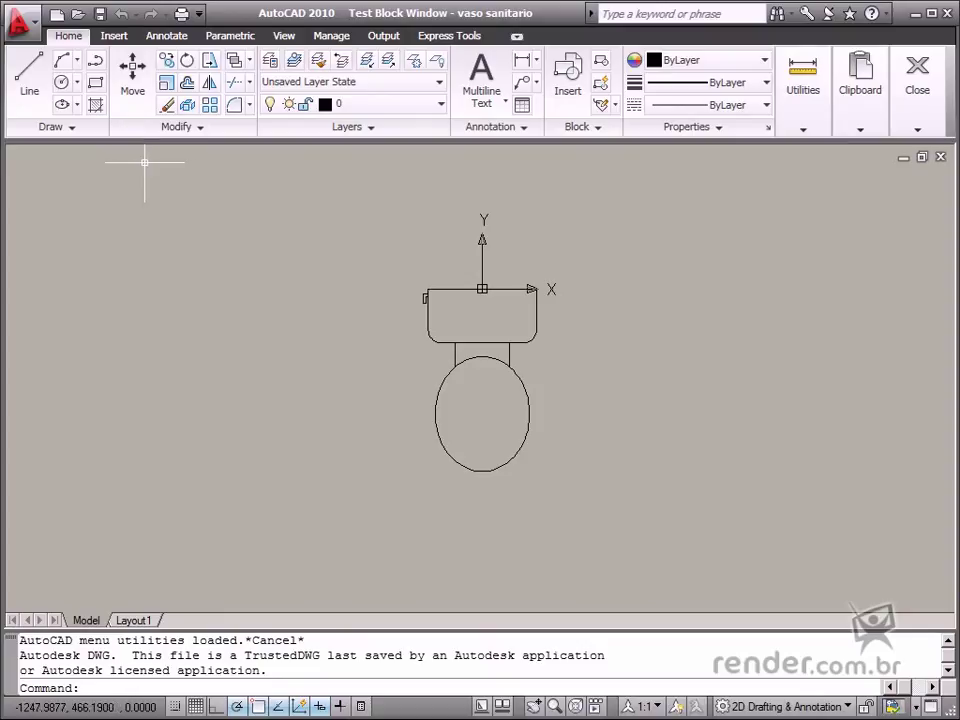
left_click(38, 98)
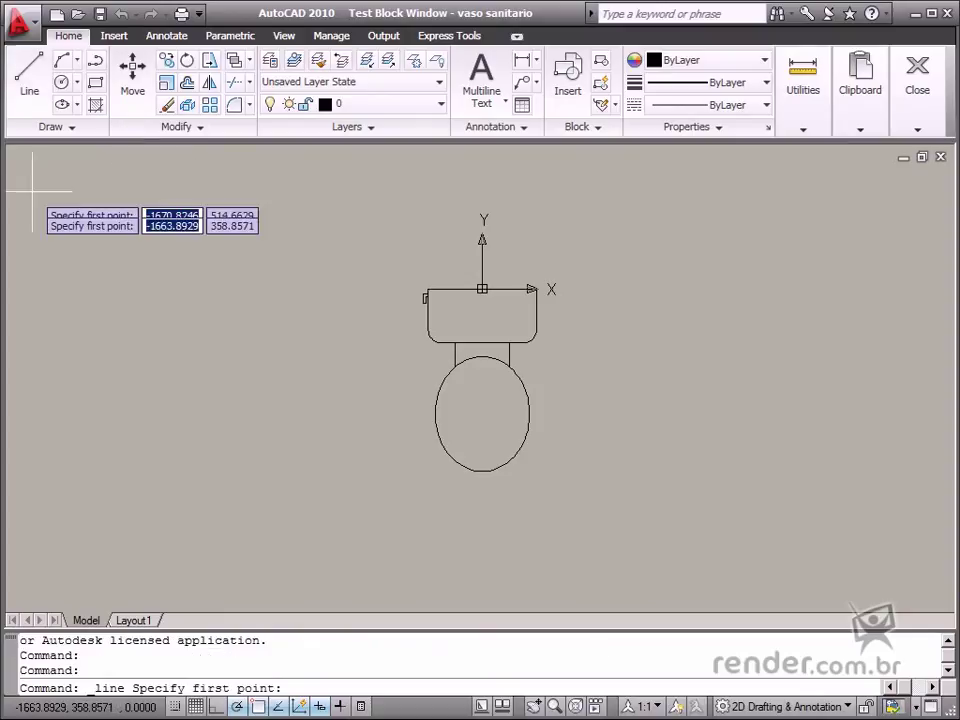
left_click(49, 291)
left_click(160, 188)
left_click(597, 187)
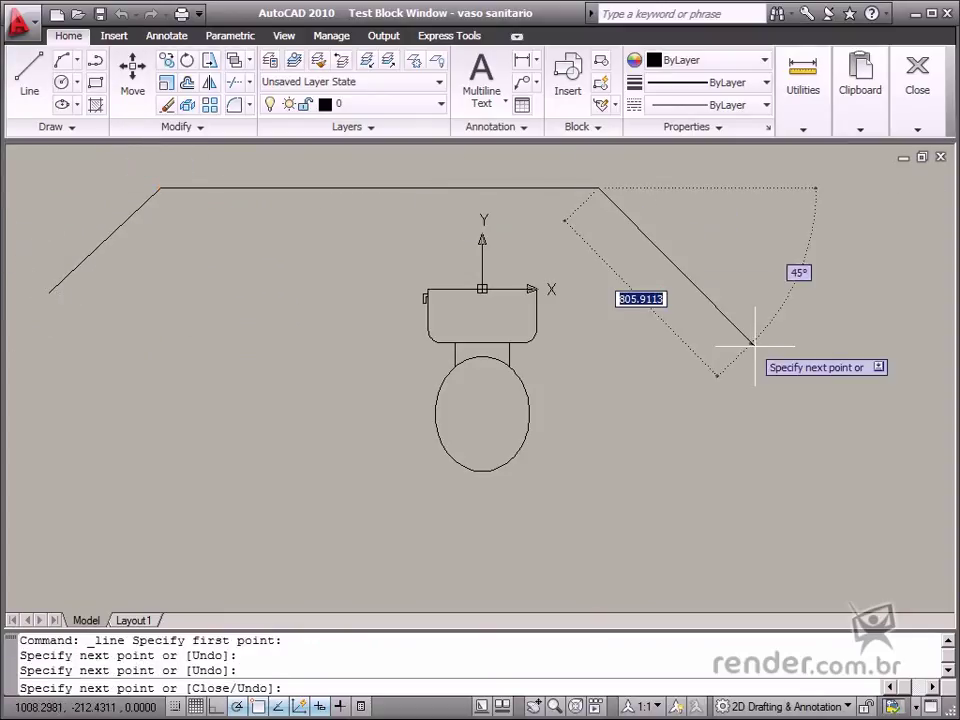
key("Escape")
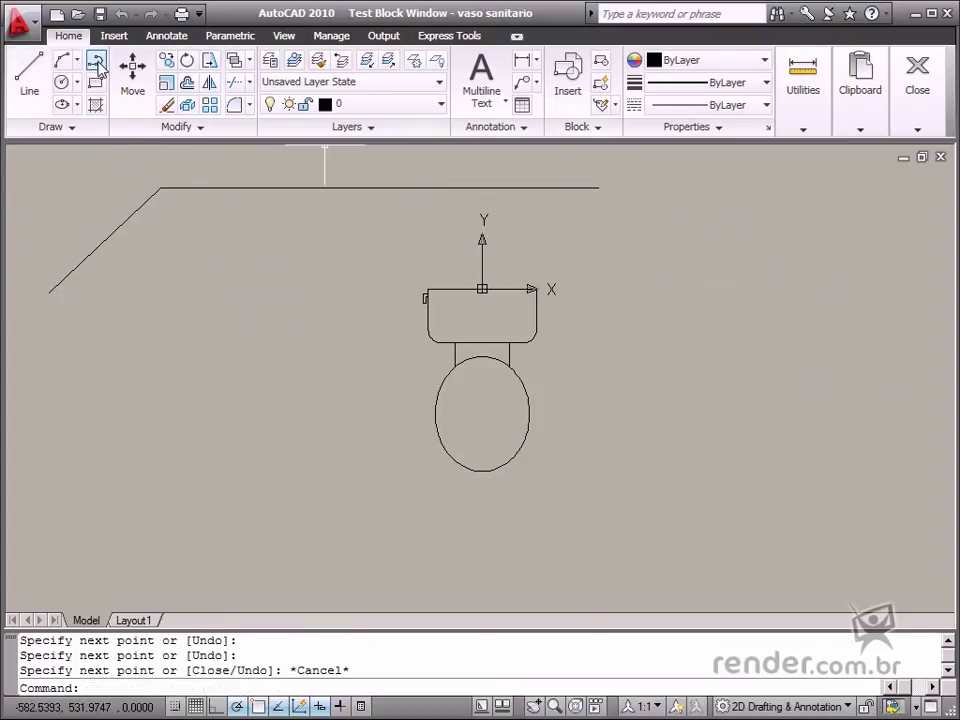
Draw an arc from the straight line's end, curving right and down
left_click(62, 60)
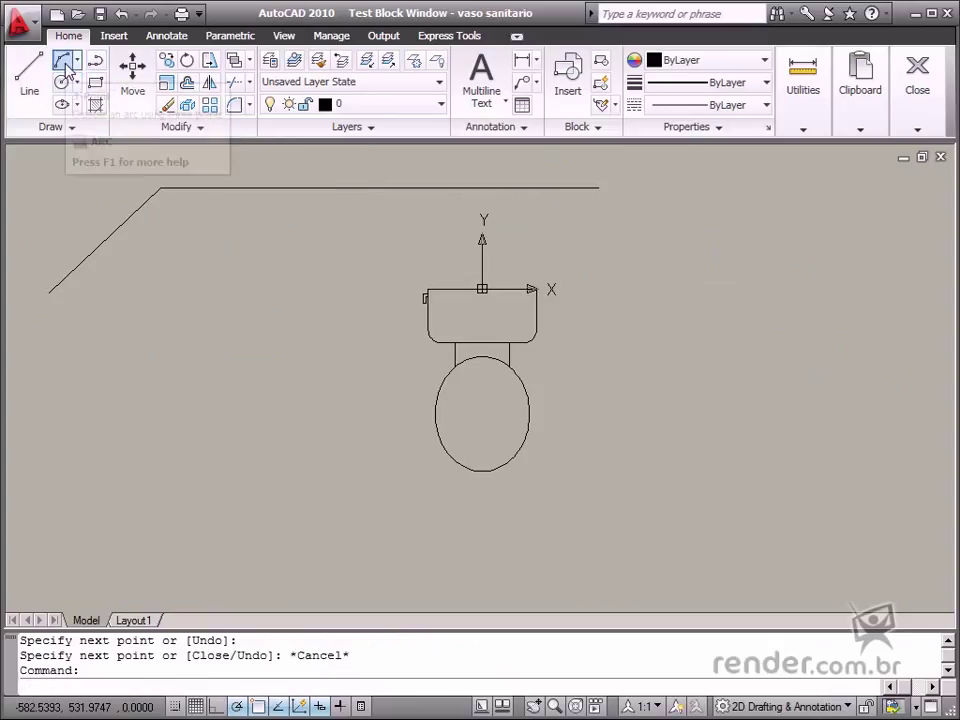
left_click(597, 187)
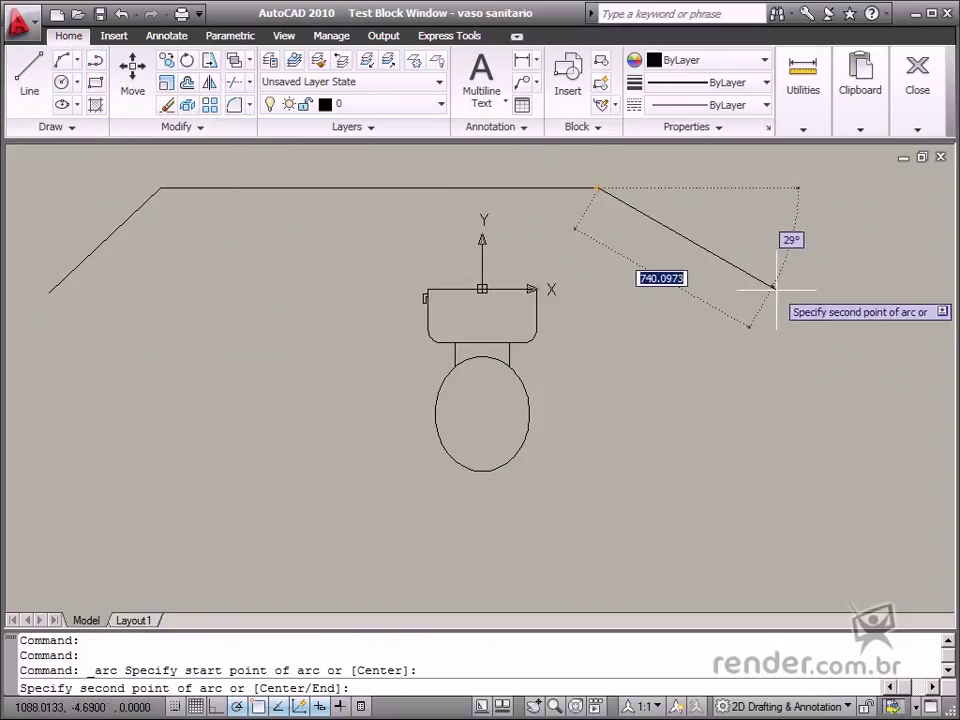
left_click(810, 325)
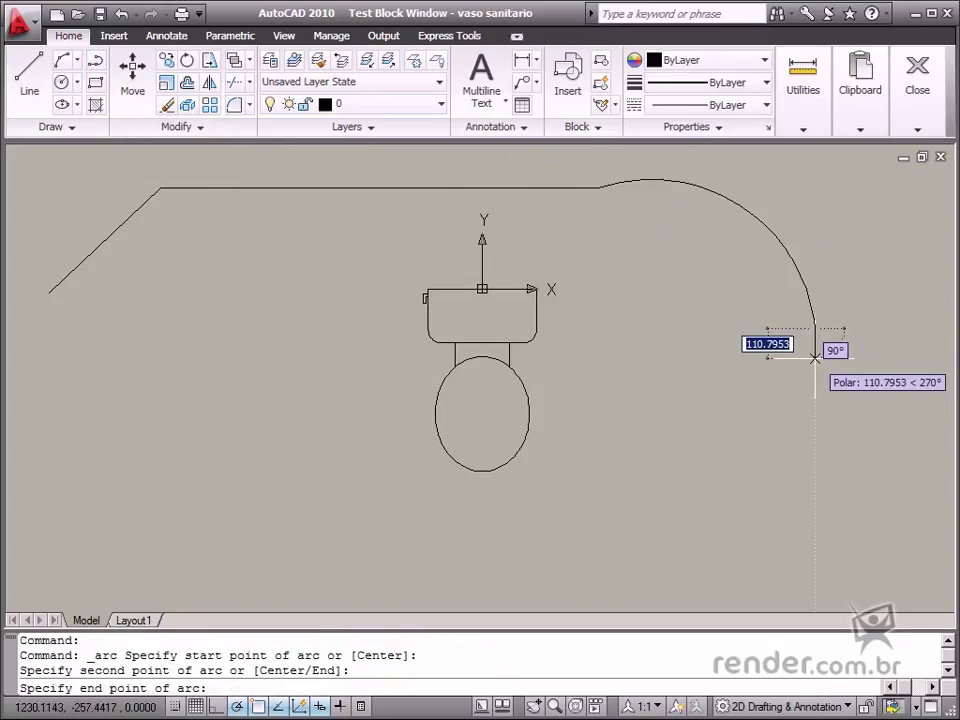
left_click(817, 354)
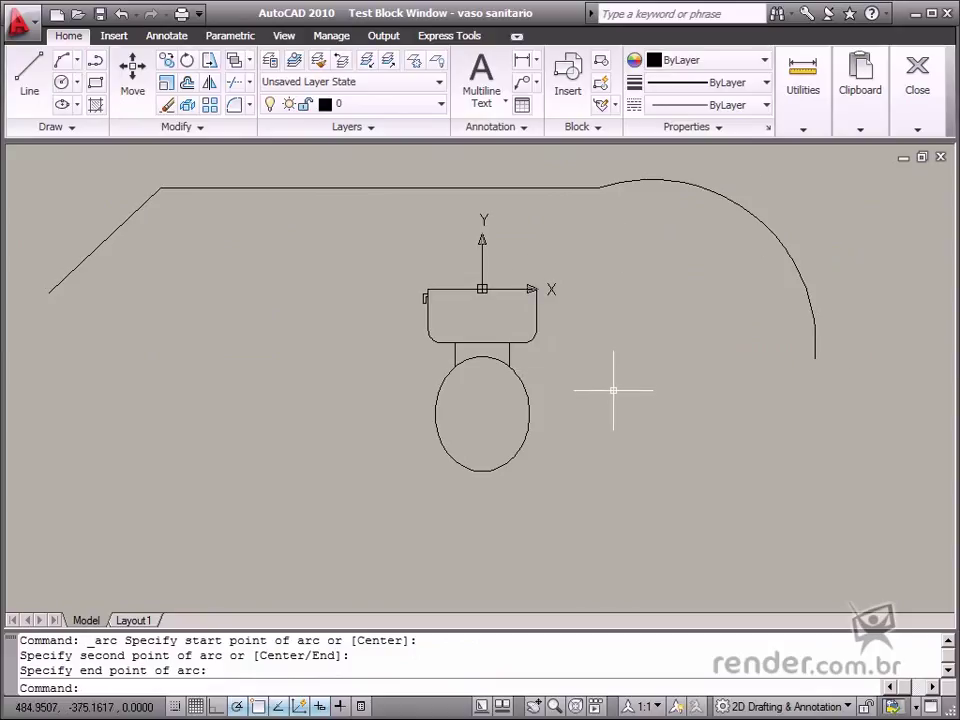
Move the toilet by its alignment grip onto the arc so it rotates tangent to the curve
left_click(537, 315)
left_click(482, 289)
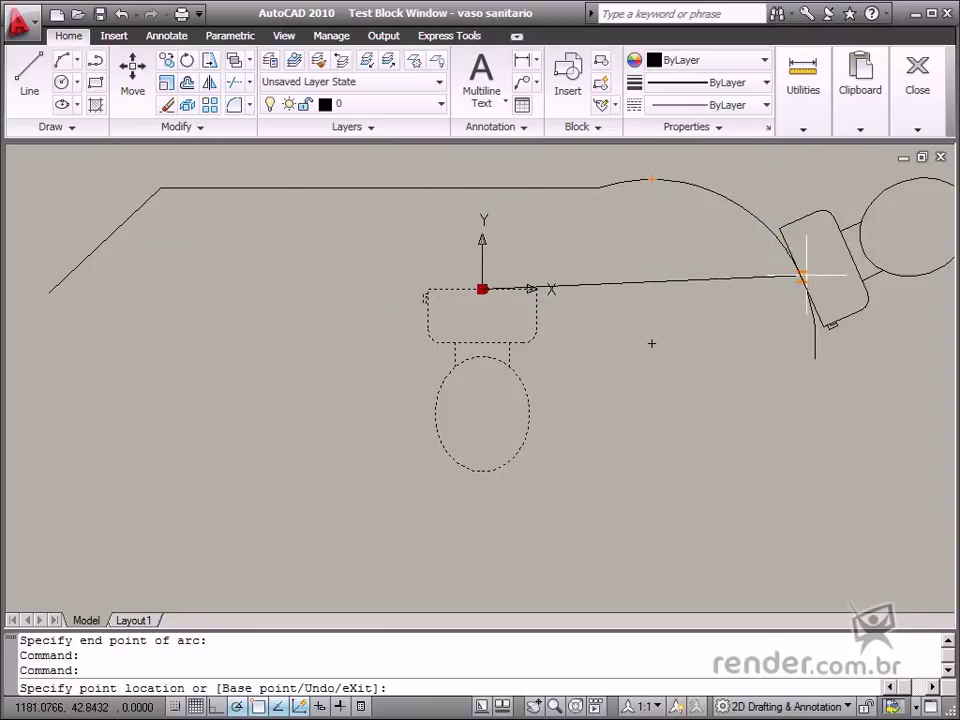
left_click(802, 277)
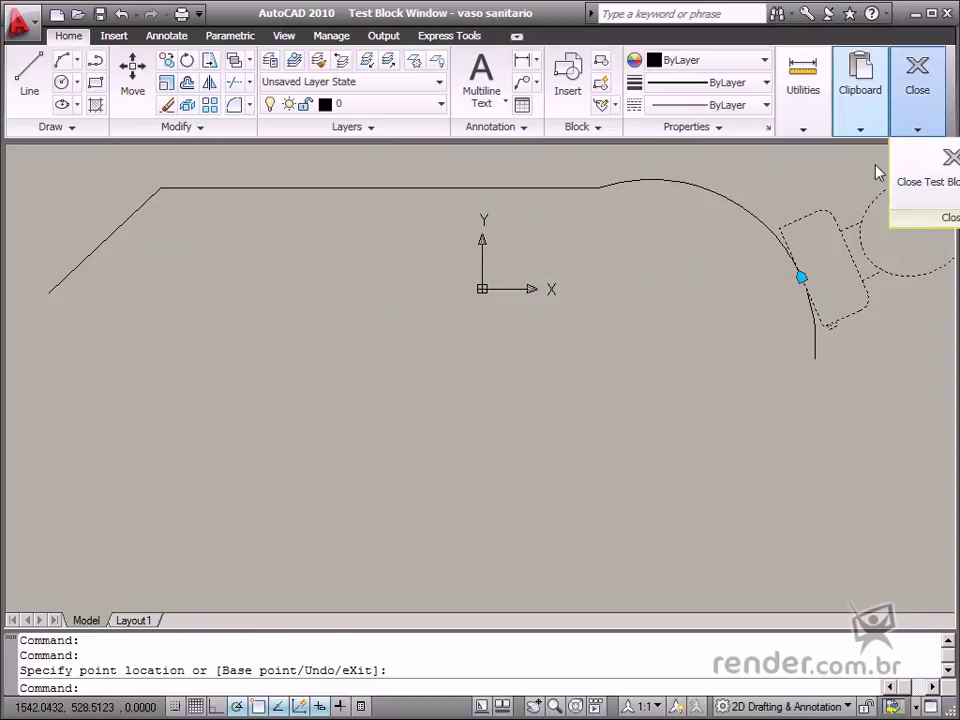
Close the test window and start a Flip parameter from the Parameters list
left_click(913, 186)
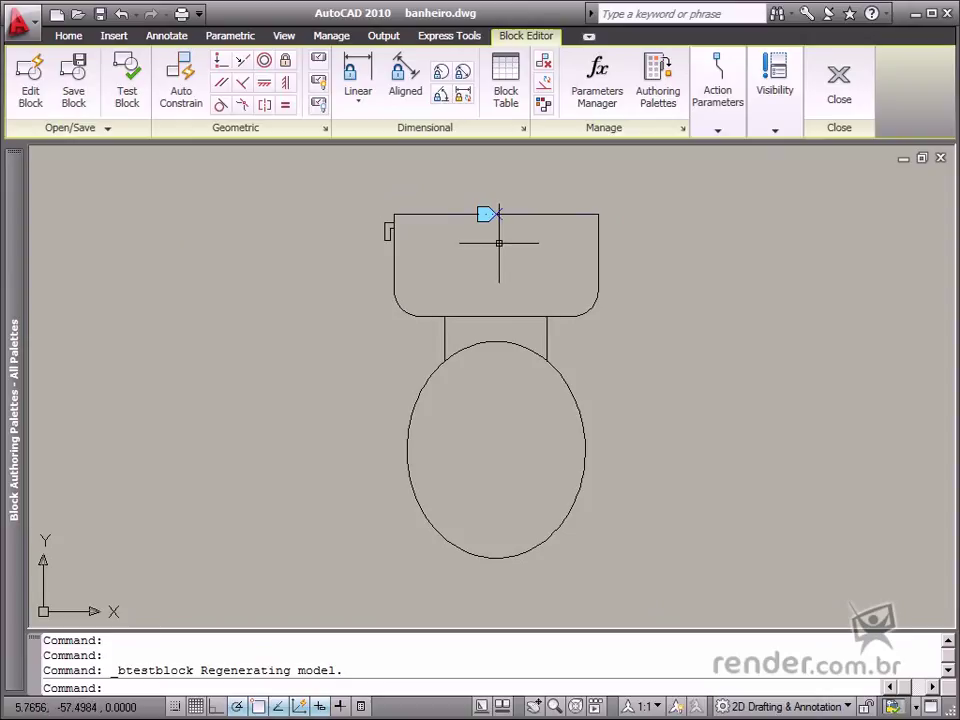
left_click(715, 131)
left_click(726, 193)
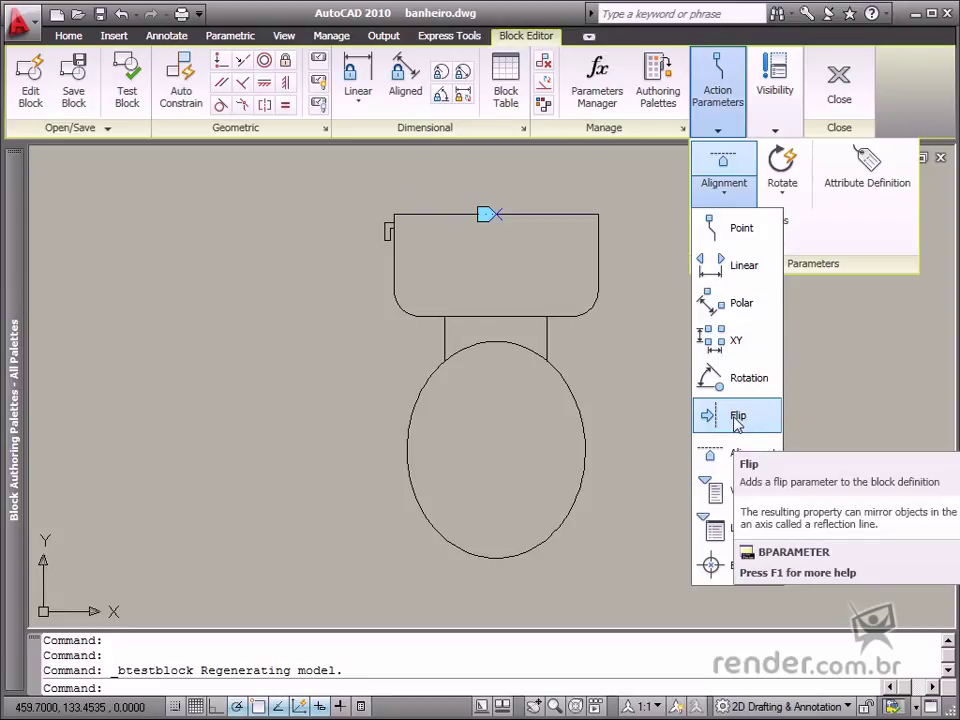
left_click(781, 190)
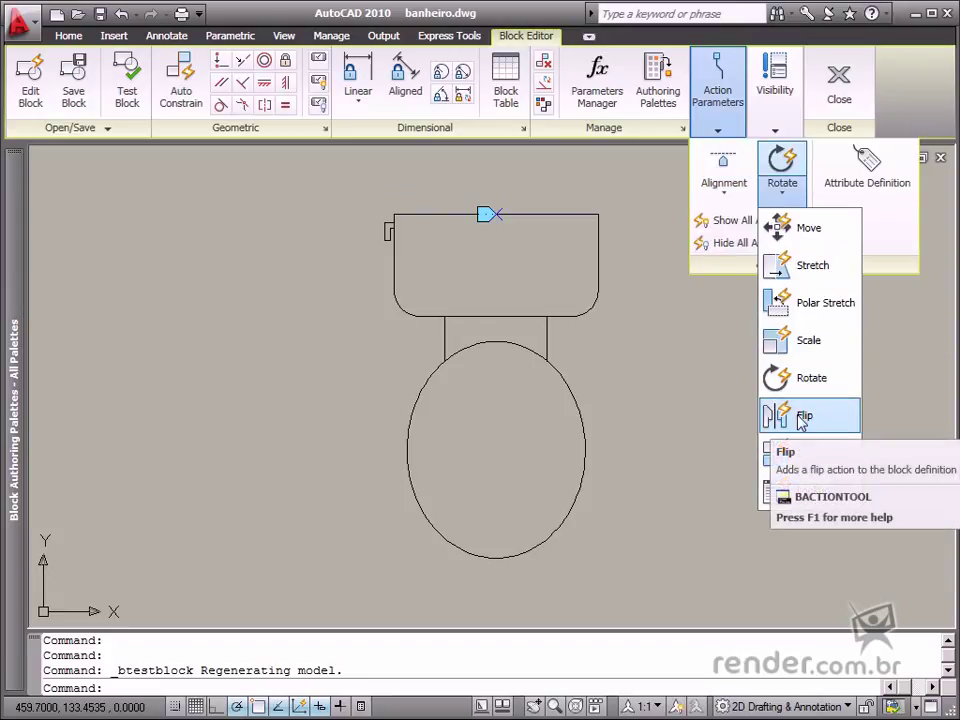
left_click(727, 198)
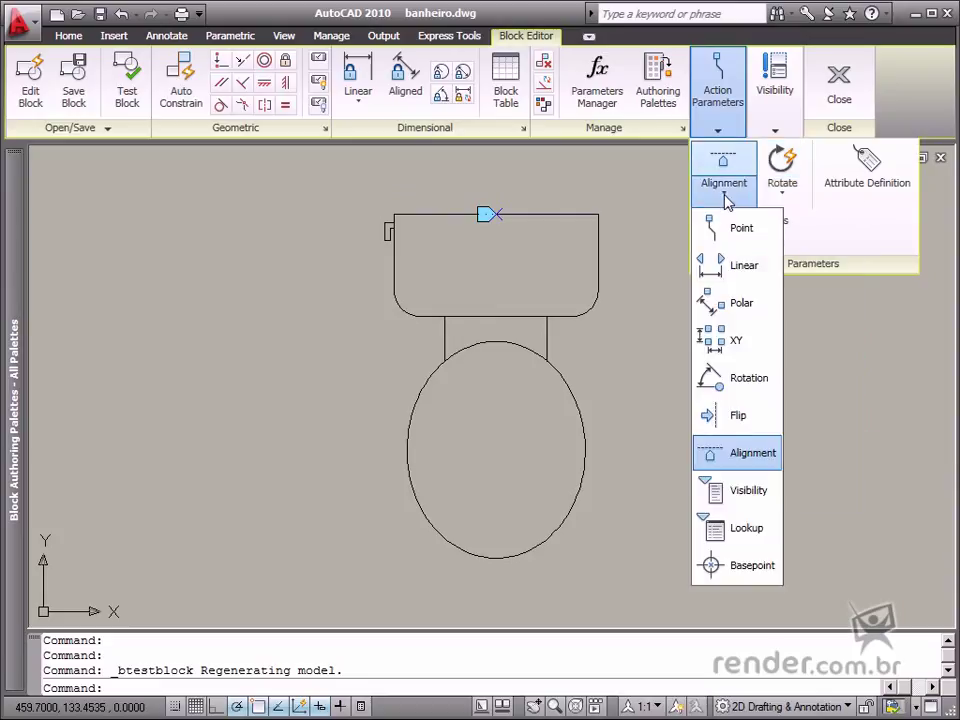
left_click(737, 418)
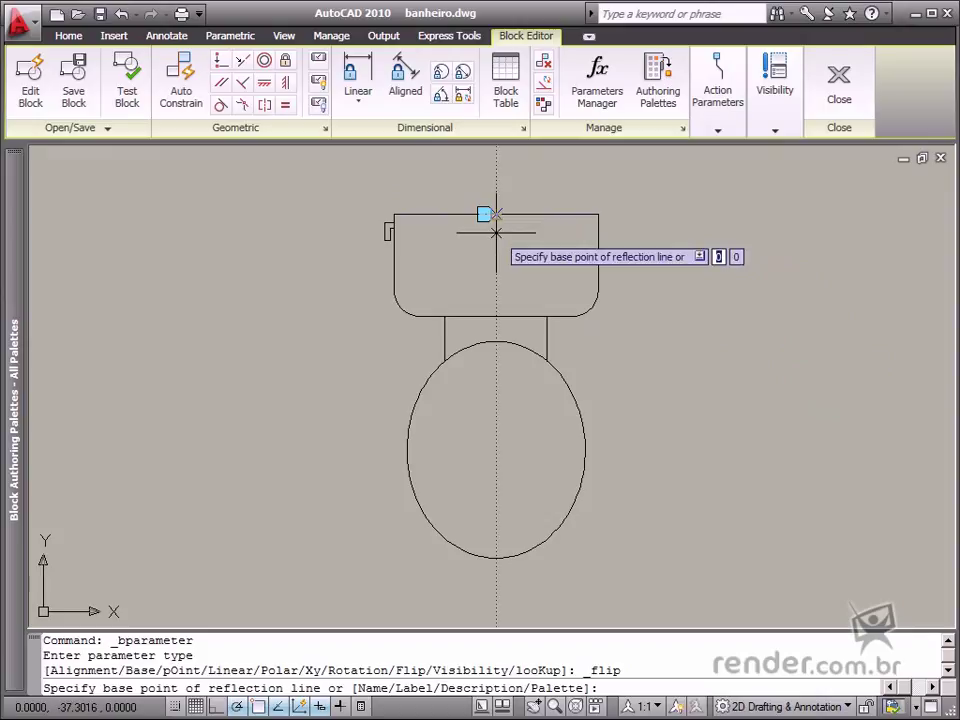
Draw the vertical reflection line from tank top to ellipse centre and place the Flip state1 label with one grip
left_click(496, 316)
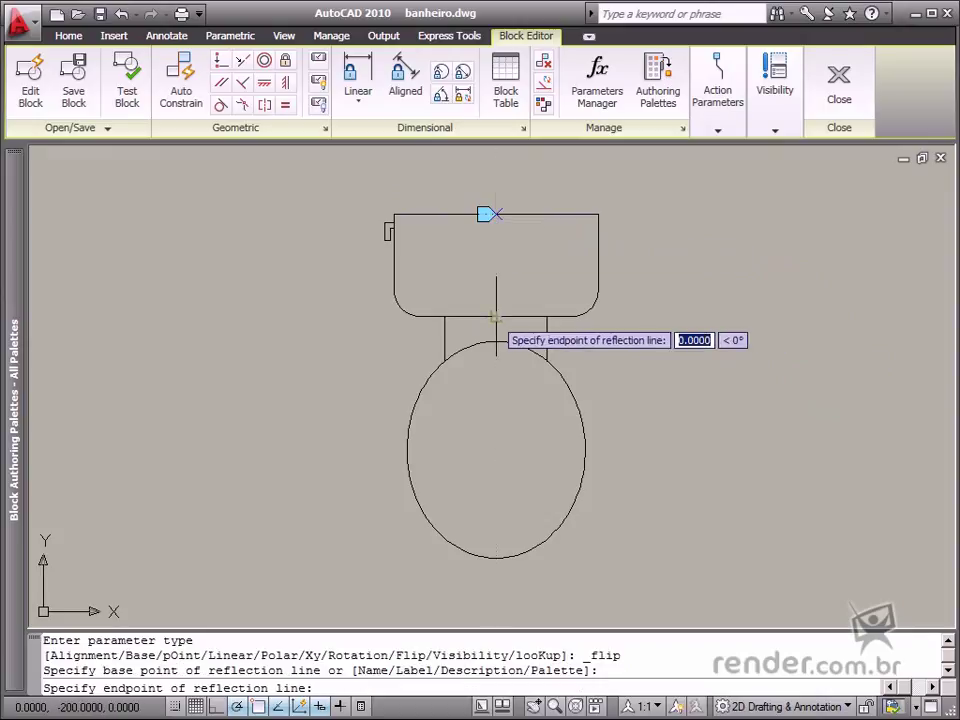
left_click(496, 450)
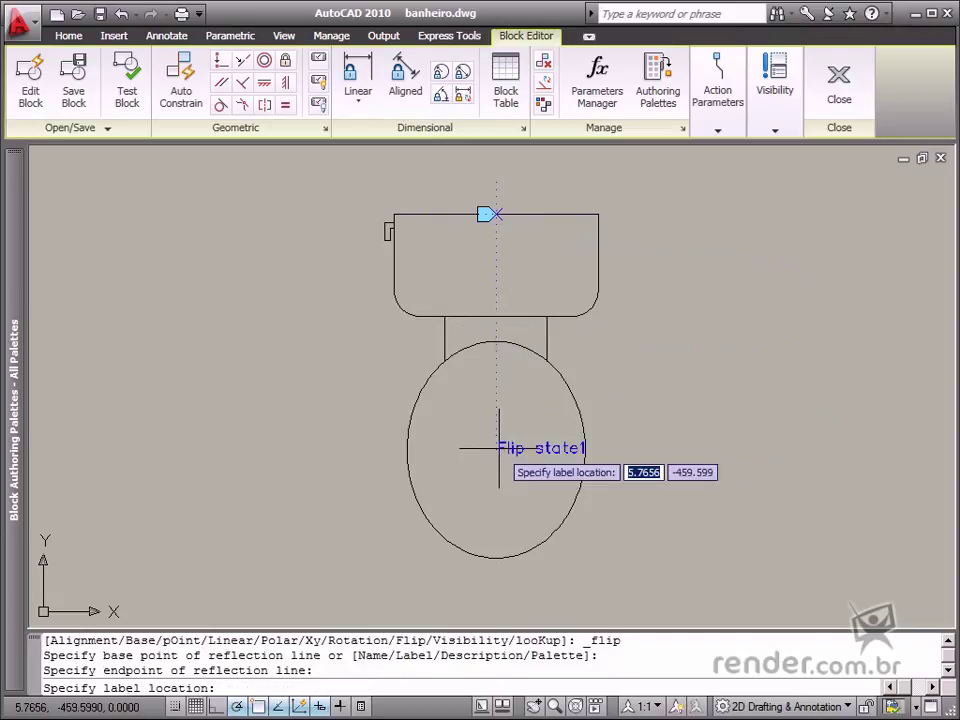
left_click(506, 306)
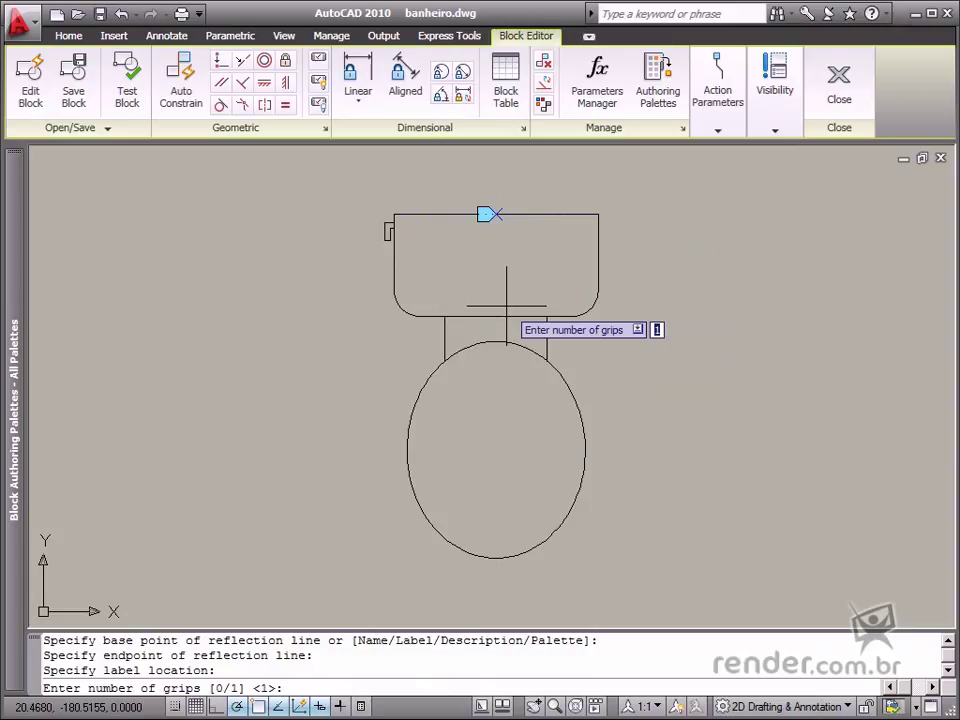
key("Return")
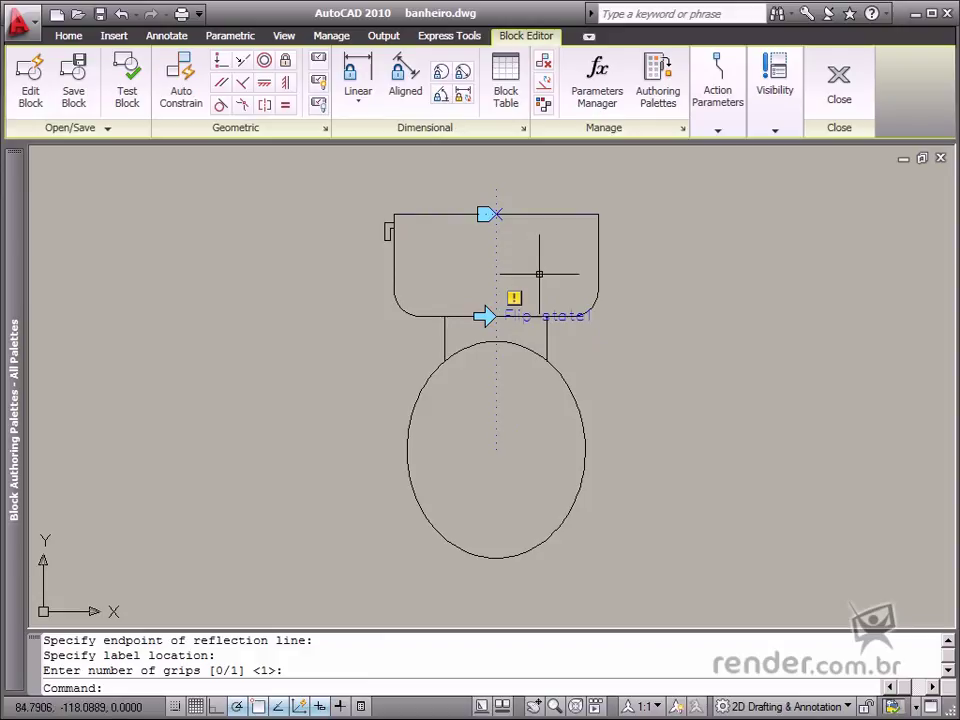
Add a Flip action on the flip parameter, window-selecting all 13 toilet objects
left_click(720, 133)
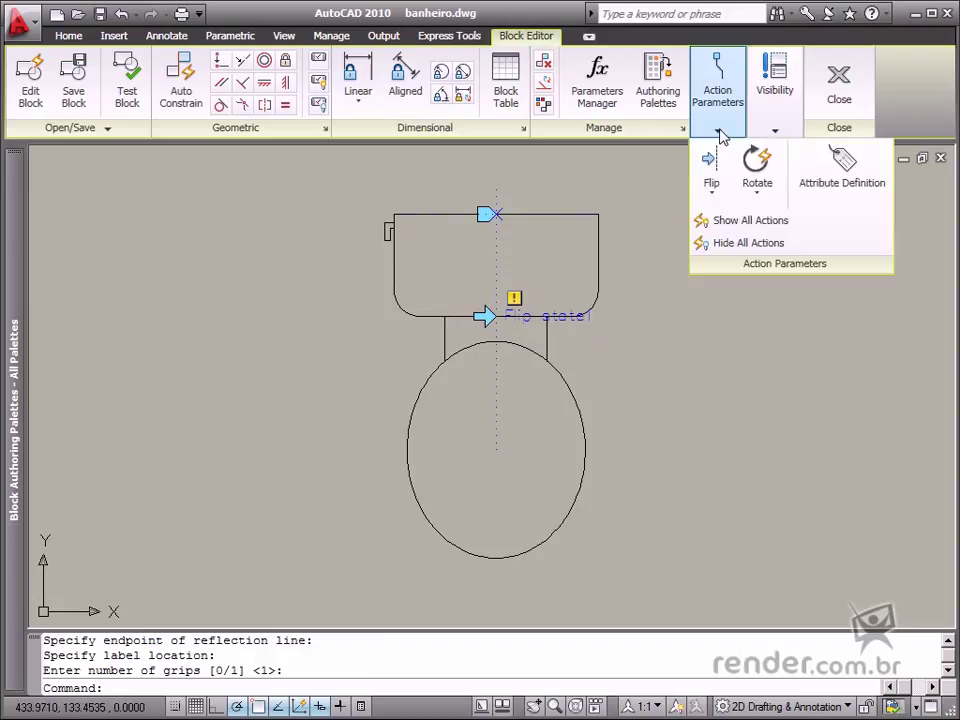
left_click(757, 196)
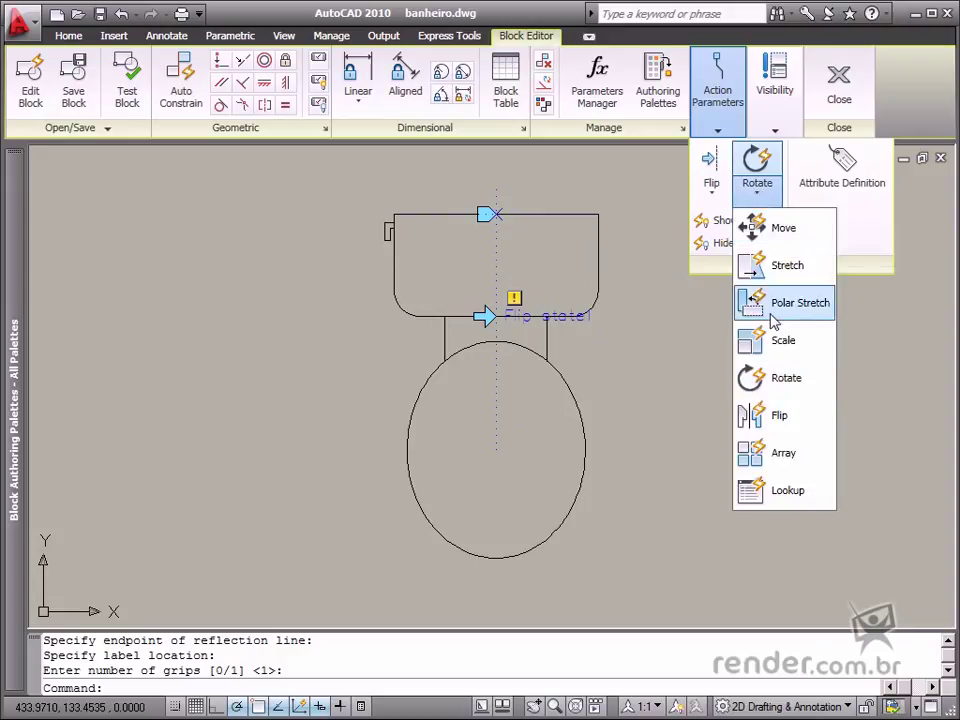
left_click(767, 419)
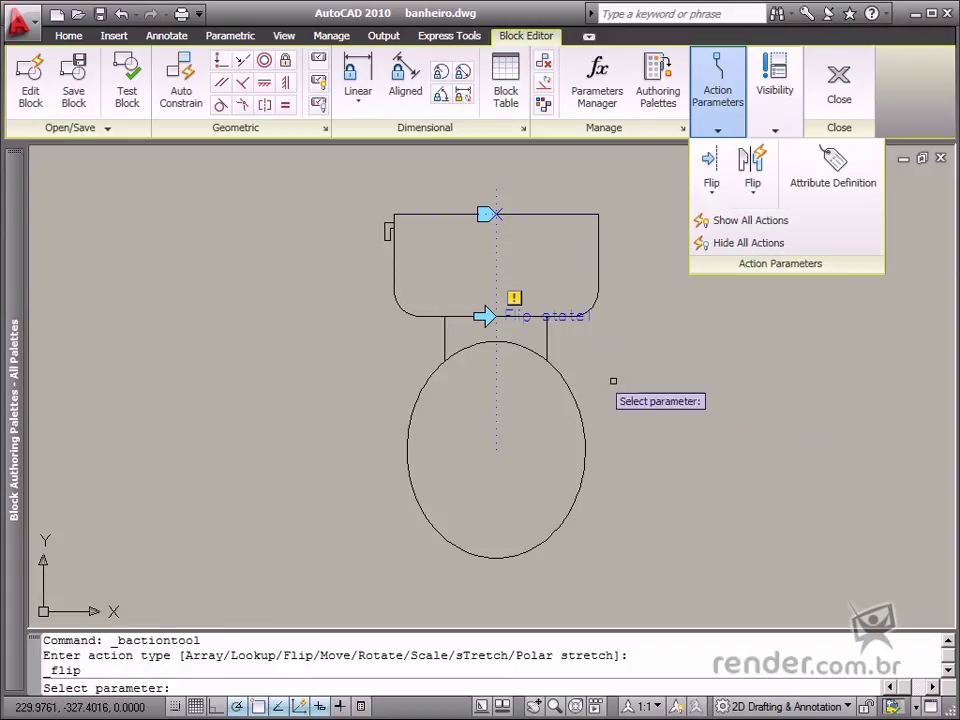
left_click(520, 316)
left_click(676, 167)
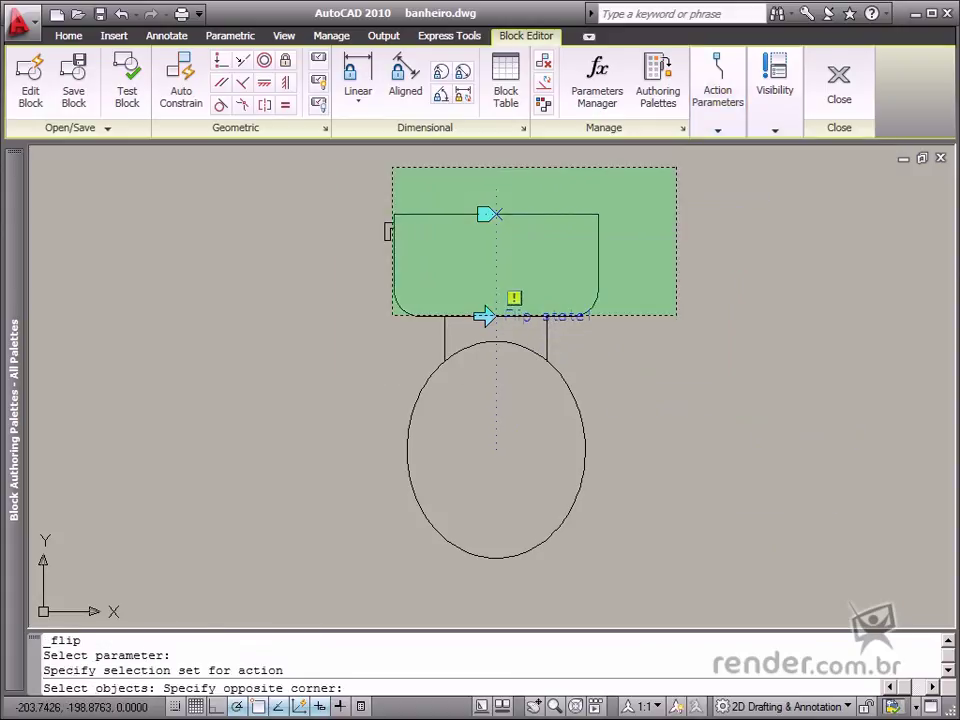
left_click(295, 612)
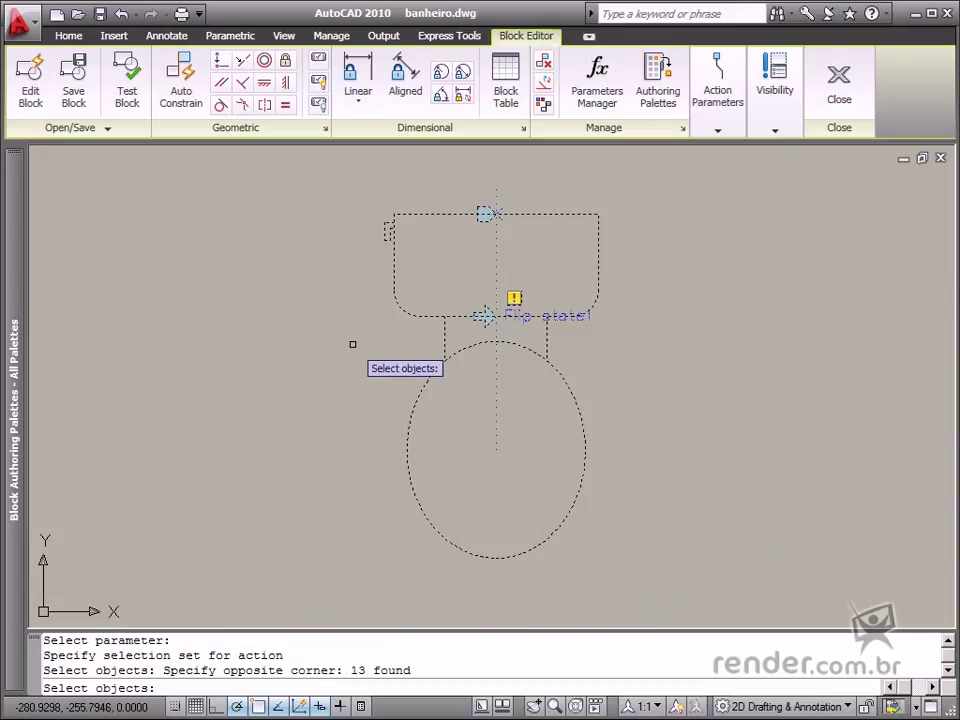
key("Return")
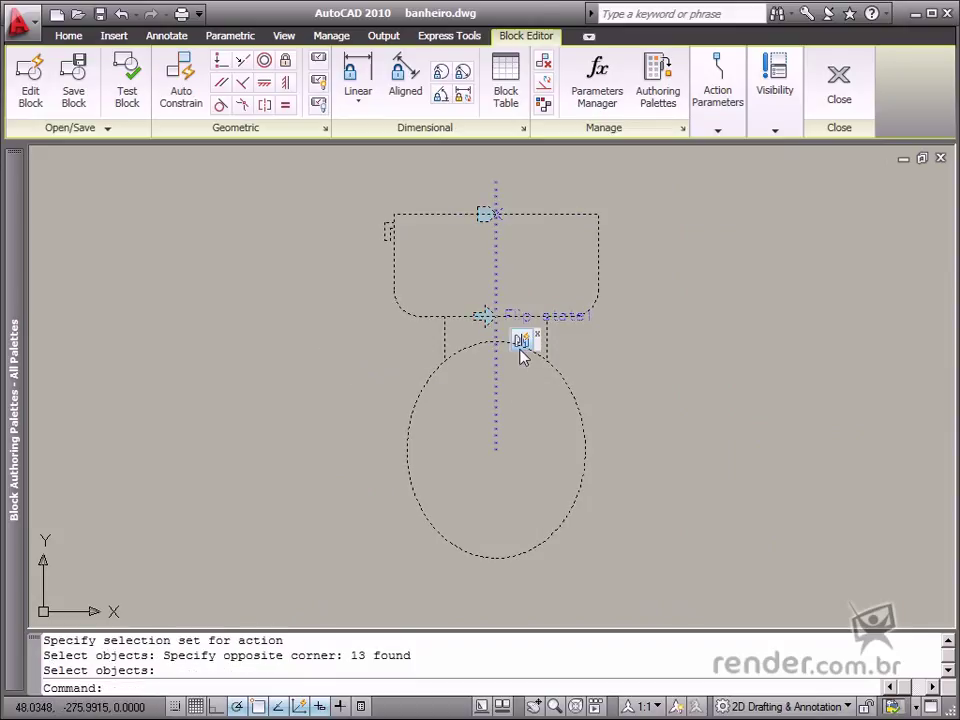
Open the Test Block Window and select the toilet to show its grips
left_click(127, 88)
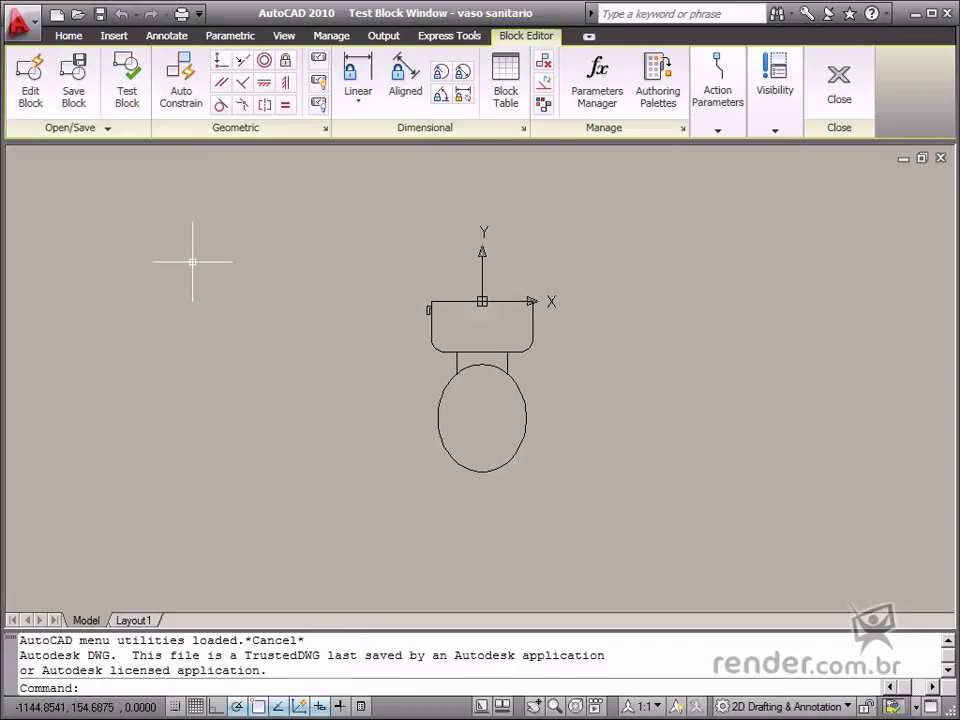
left_click(494, 345)
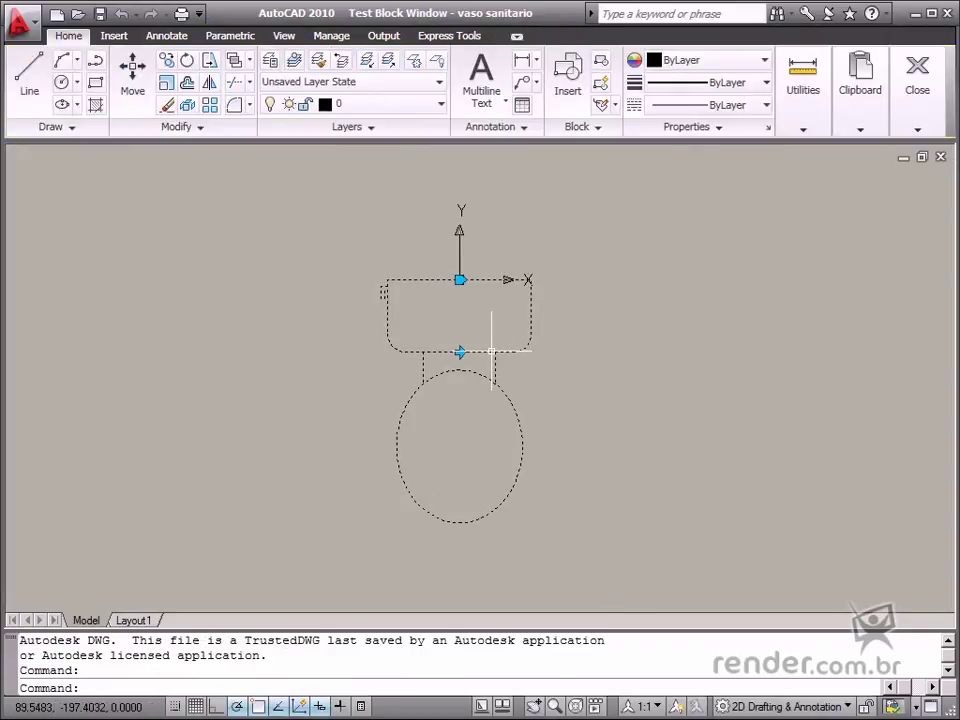
scroll(458, 385, "up", 2)
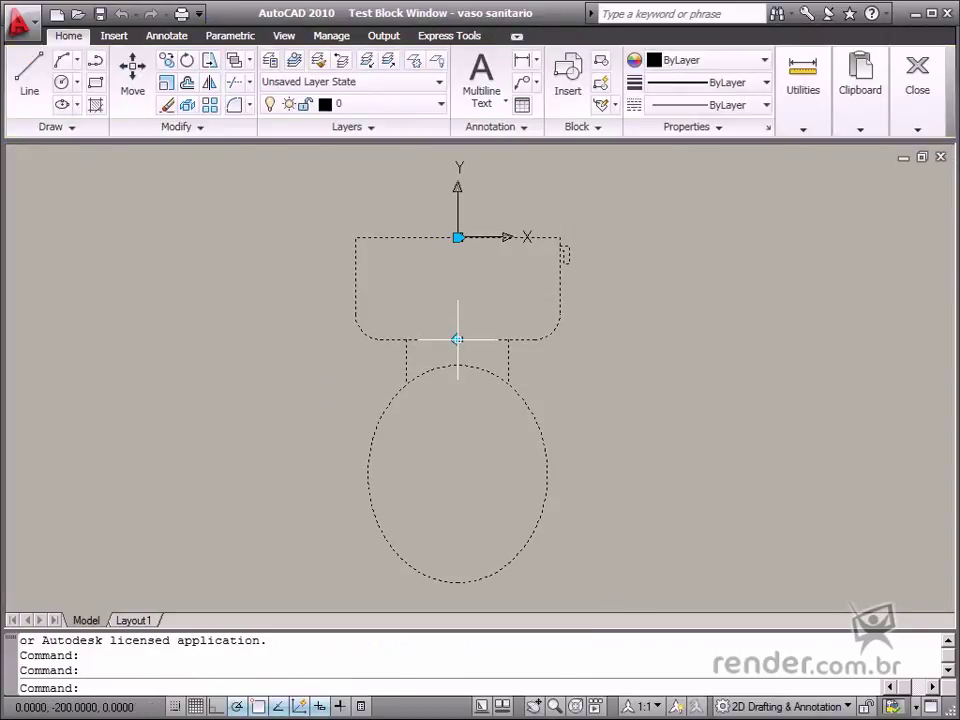